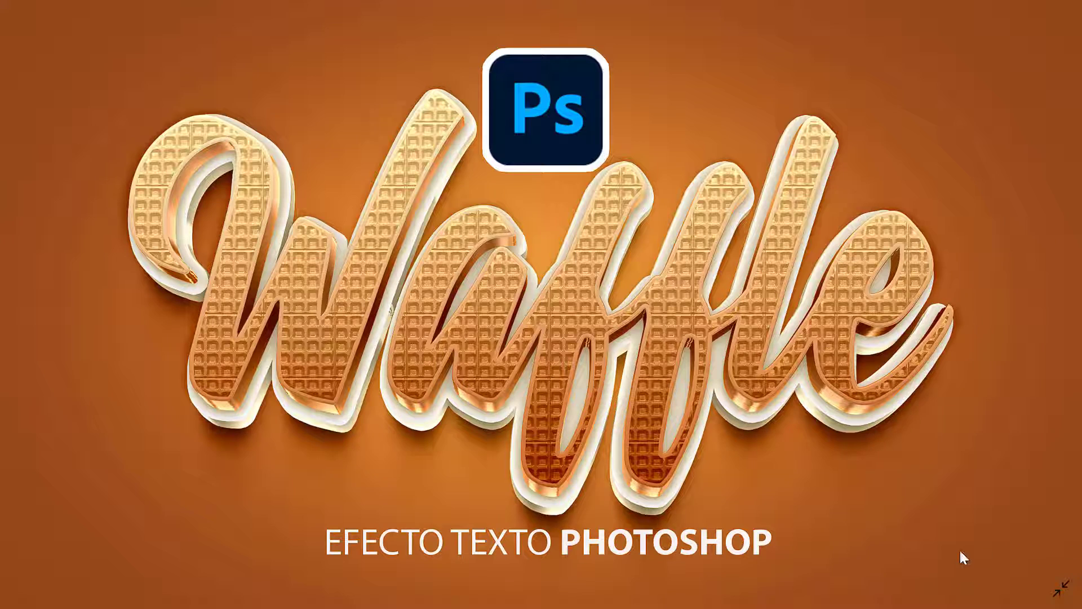
Exit the Photos full-screen preview and bring the MediaFire download page forward in Chrome
{"action": "key", "text": "Escape"}
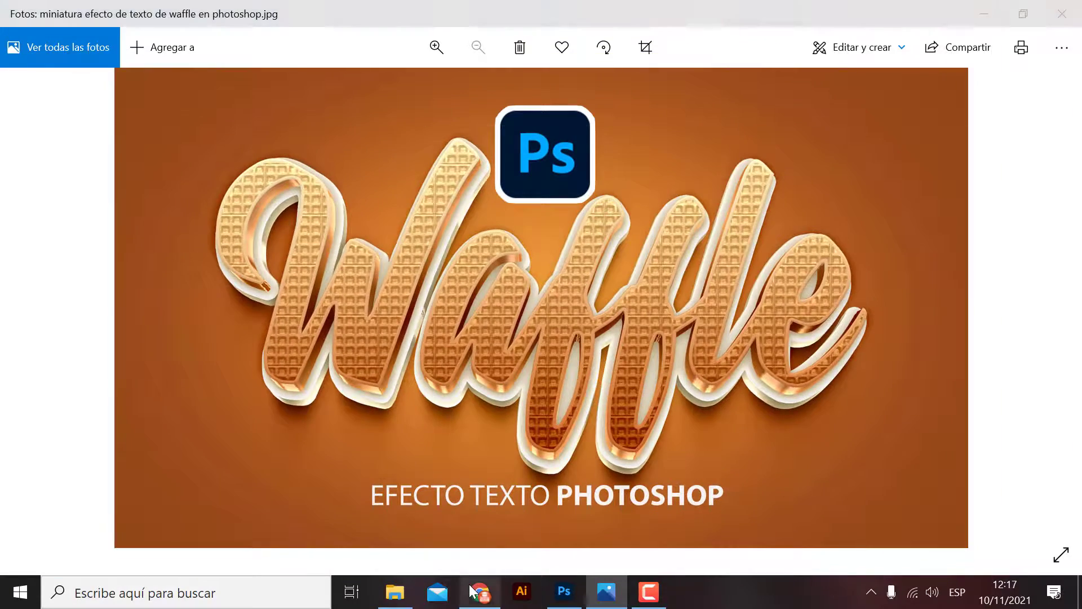
{"action": "left_click", "coordinate": [473, 590]}
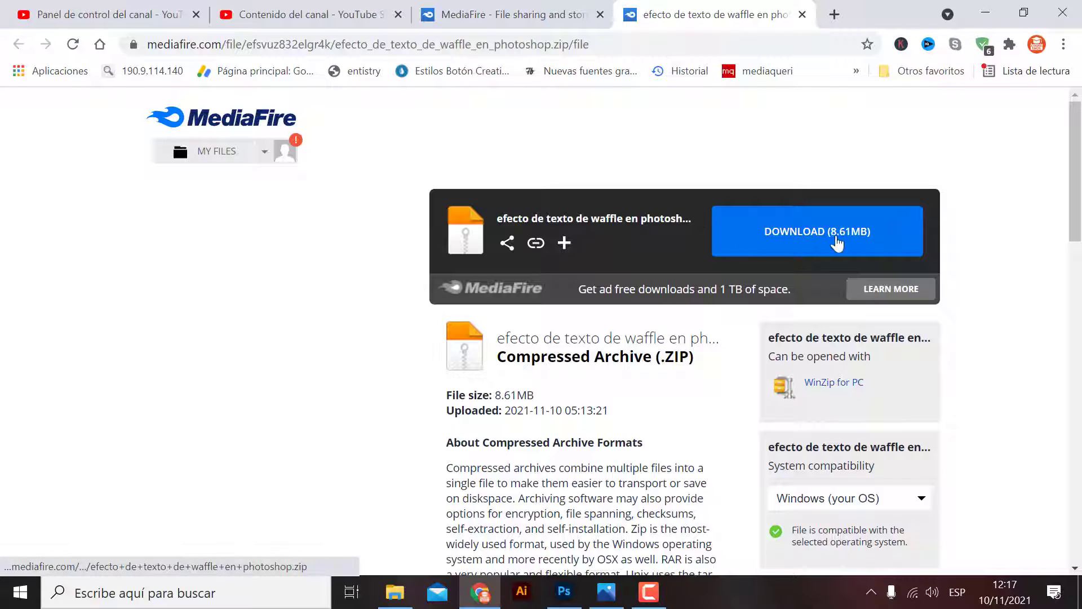
Save the waffle text effect ZIP from MediaFire to Escritorio, then minimise Chrome
{"action": "left_click", "coordinate": [800, 234]}
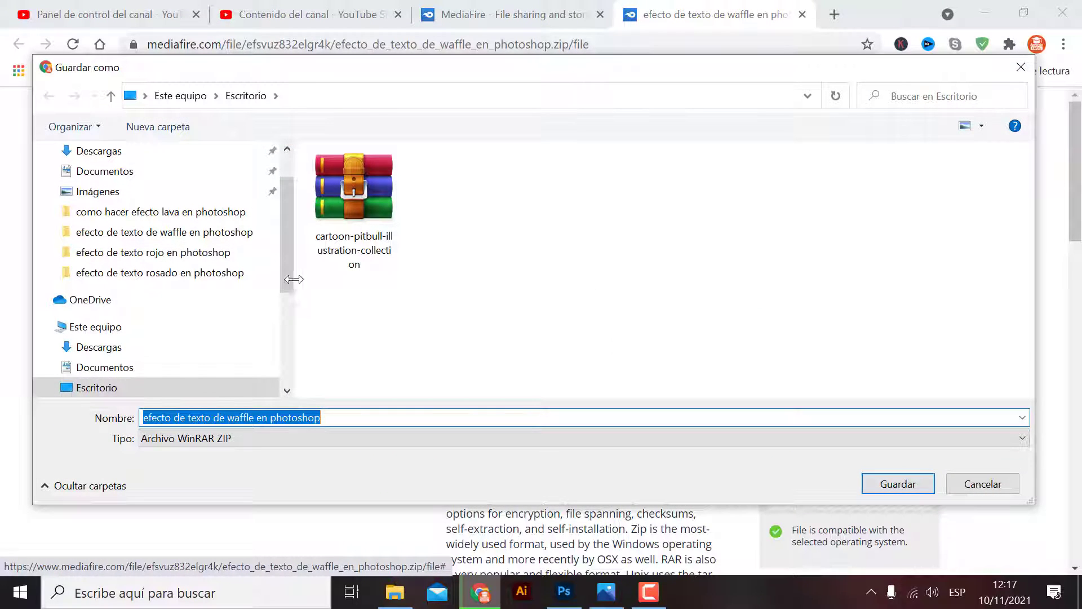
{"action": "left_click_drag", "start_coordinate": [294, 277], "coordinate": [291, 237]}
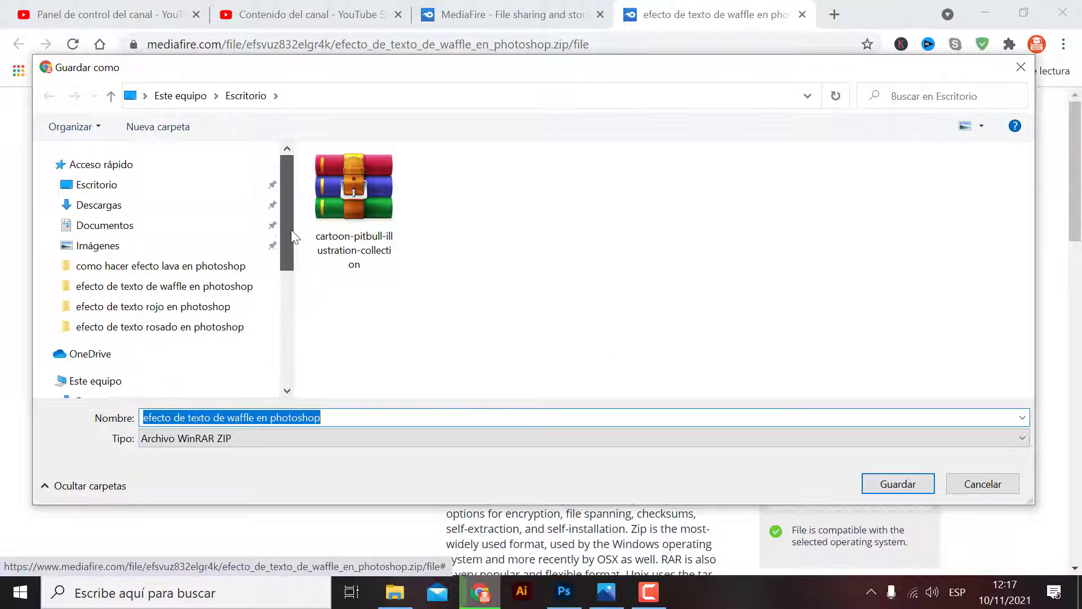
{"action": "left_click", "coordinate": [156, 190]}
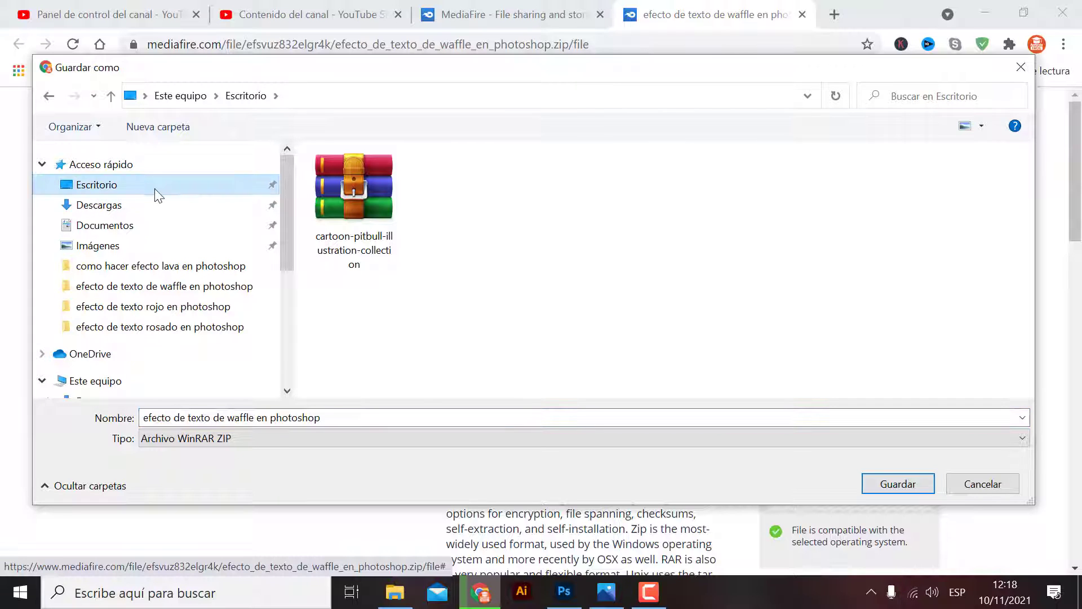
{"action": "left_click", "coordinate": [908, 488]}
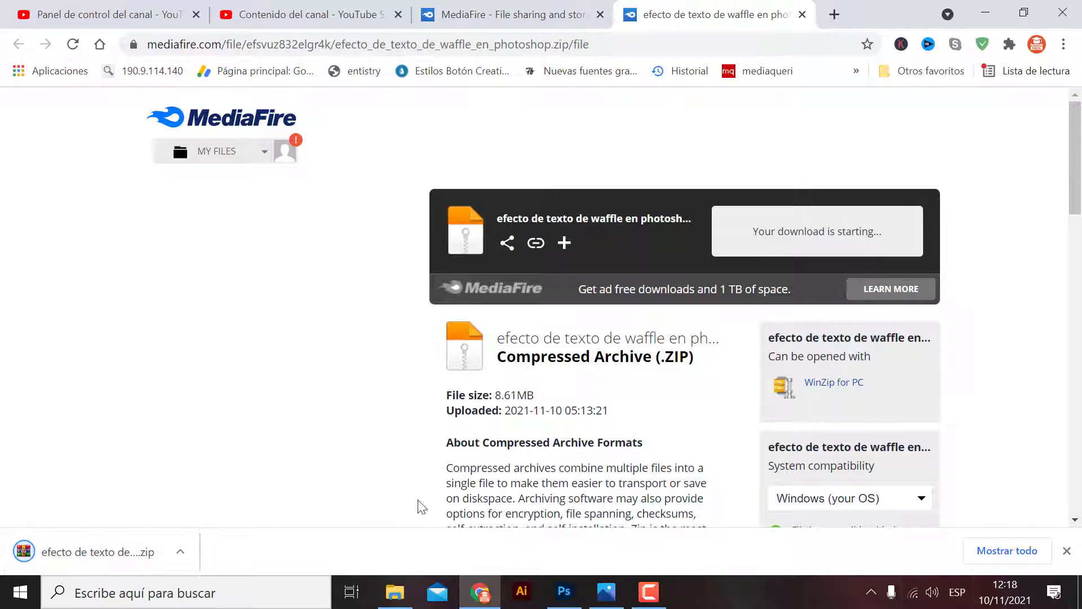
{"action": "left_click", "coordinate": [1077, 596]}
Move the downloaded archive onto the desktop and extract it with Extraer aquí
{"action": "left_click", "coordinate": [93, 33]}
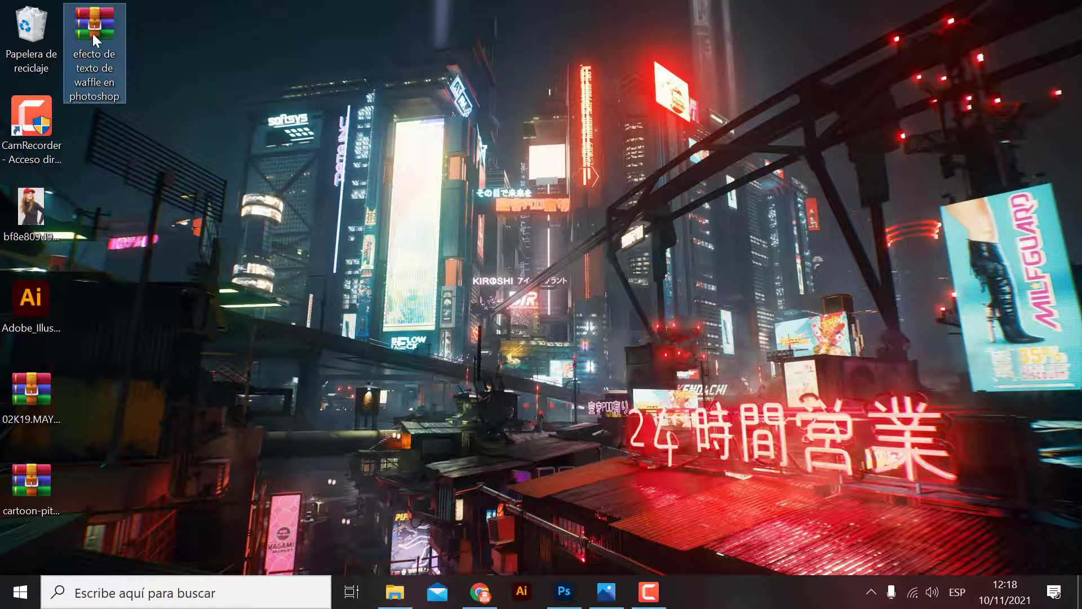
{"action": "left_click_drag", "start_coordinate": [93, 32], "coordinate": [245, 134]}
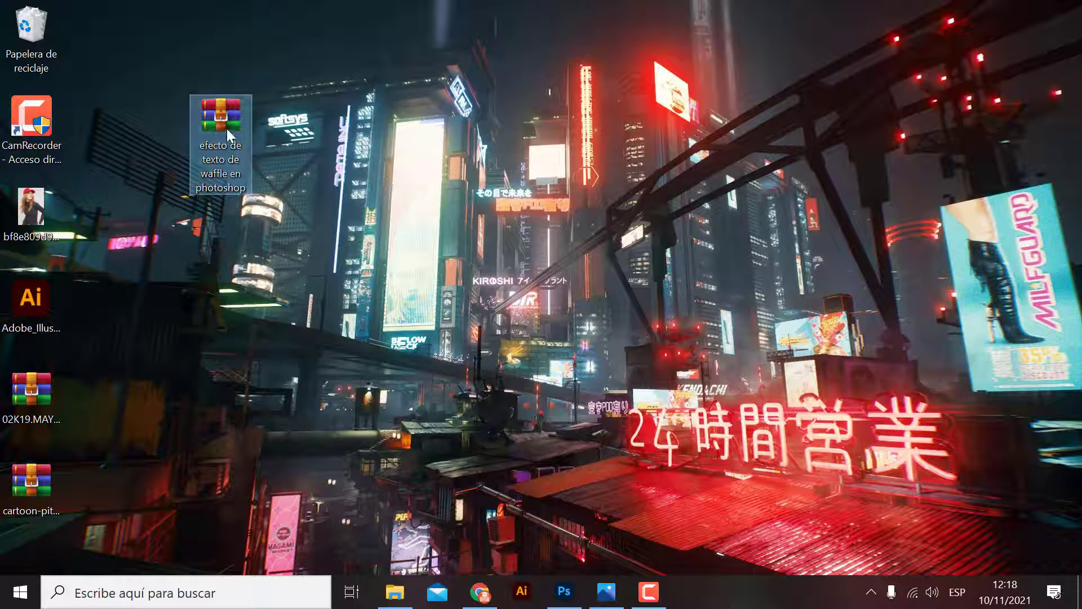
{"action": "mouse_move", "coordinate": [221, 142]}
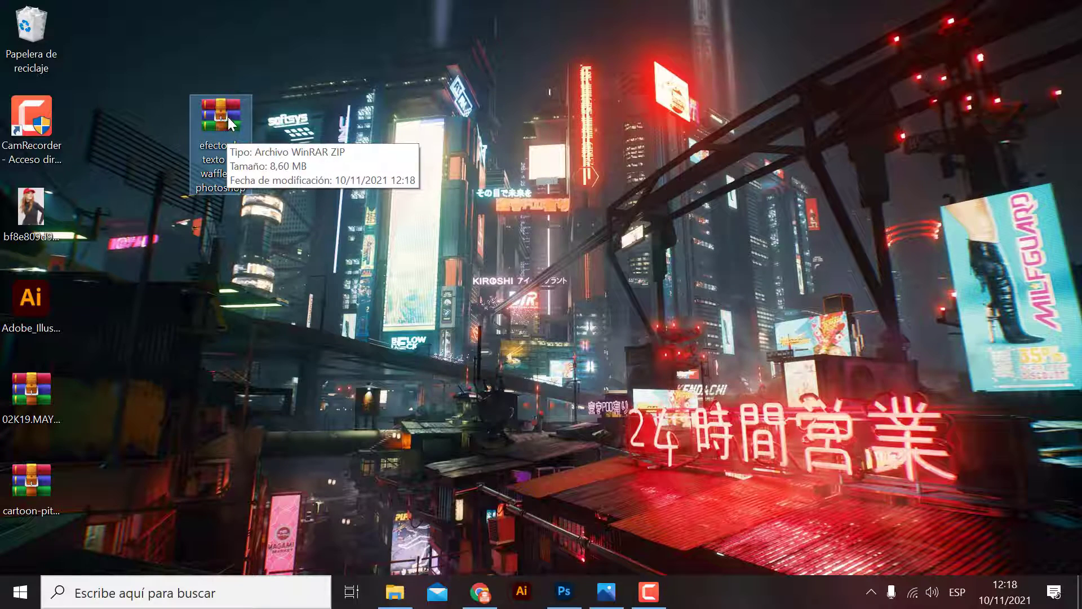
{"action": "right_click", "coordinate": [226, 115]}
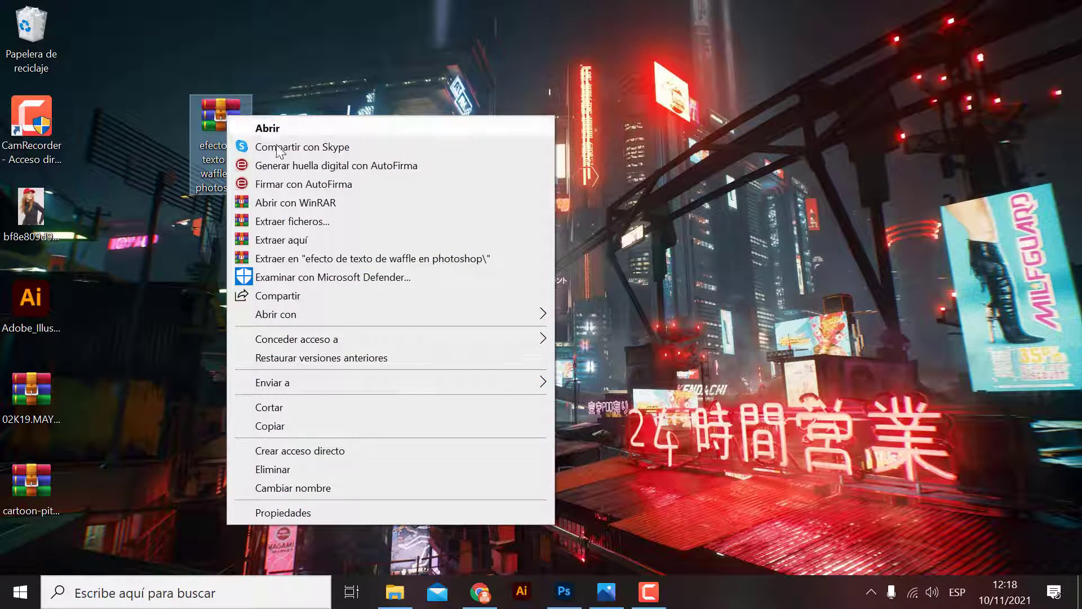
{"action": "left_click", "coordinate": [293, 242]}
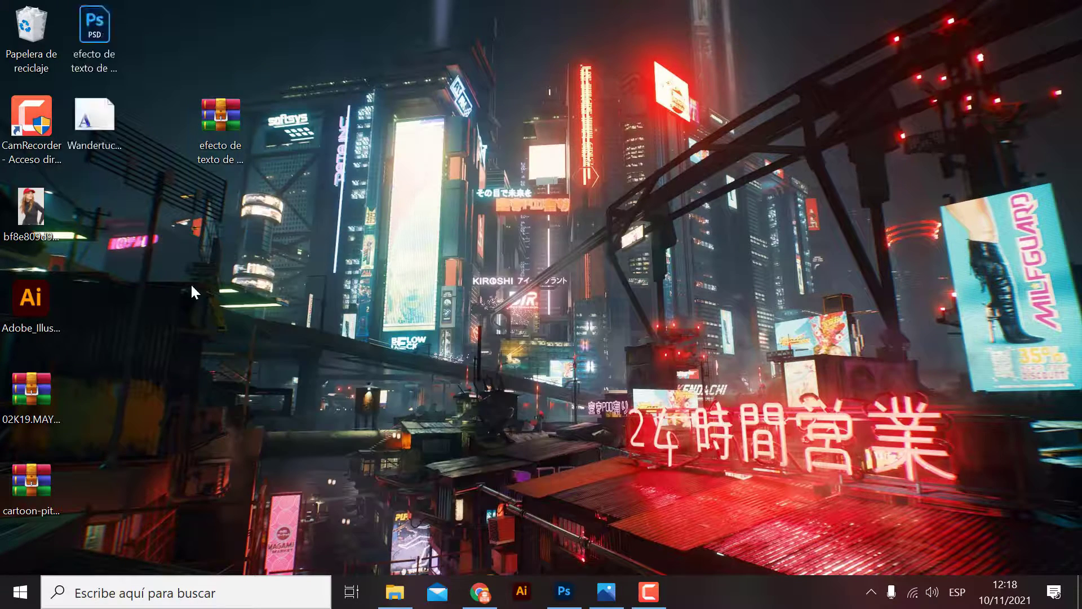
Spread out the extracted PSD and Wandertucker font files and open the font preview
{"action": "left_click_drag", "start_coordinate": [145, 224], "coordinate": [64, 3]}
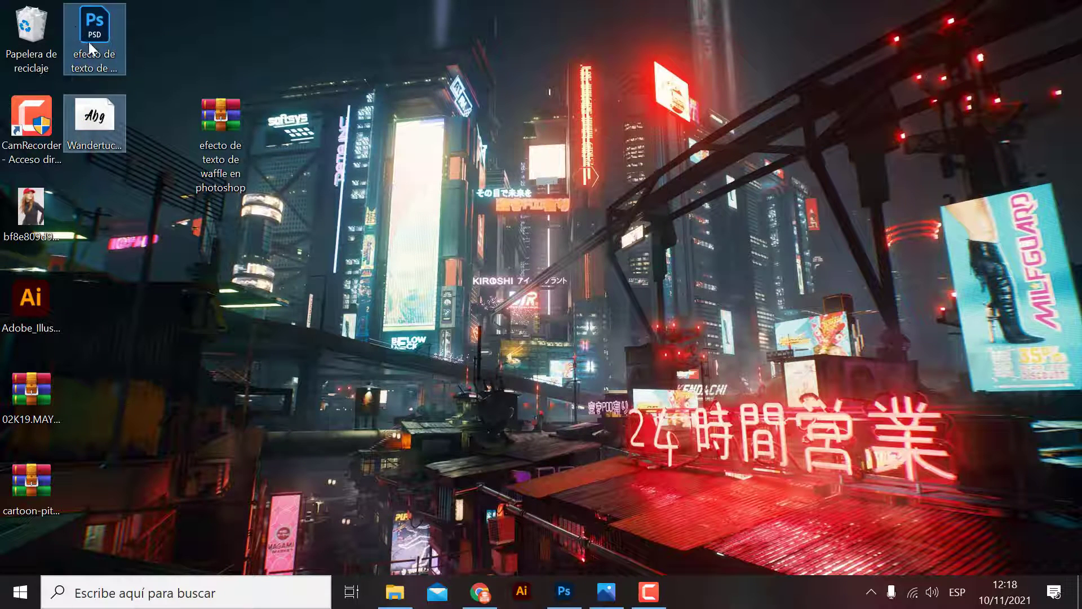
{"action": "left_click_drag", "start_coordinate": [89, 42], "coordinate": [431, 198]}
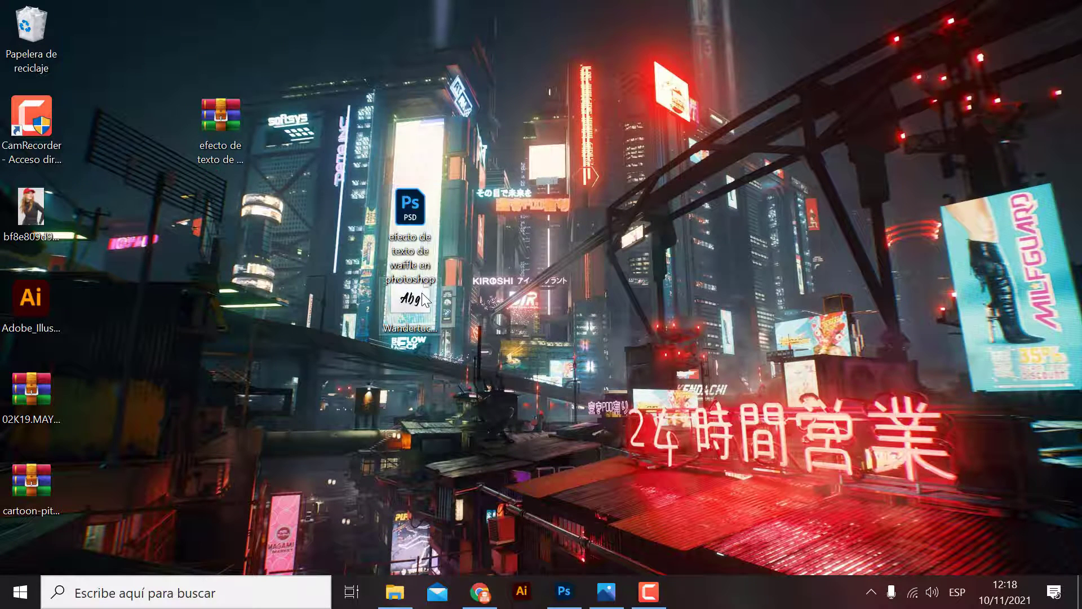
{"action": "left_click_drag", "start_coordinate": [422, 293], "coordinate": [527, 245]}
{"action": "mouse_move", "coordinate": [537, 207]}
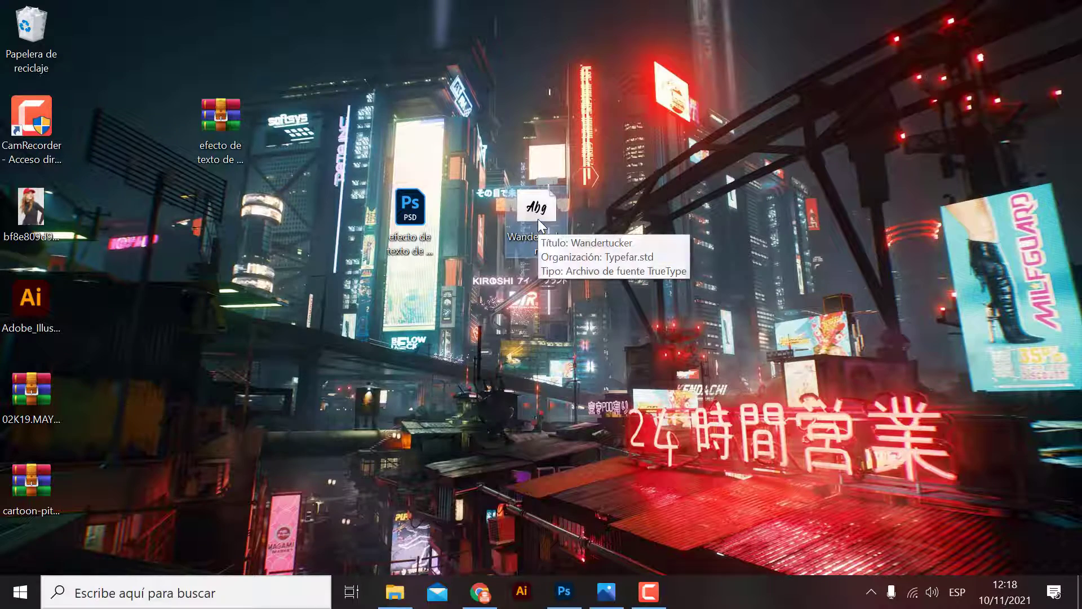
{"action": "double_click", "coordinate": [543, 210]}
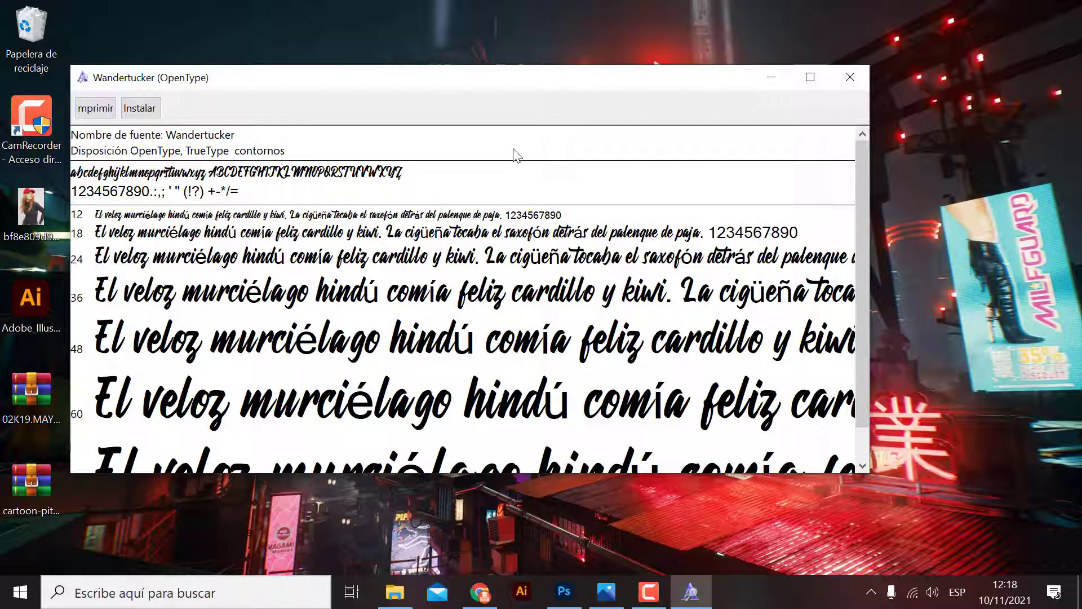
Install Wandertucker, replacing the existing copy, close the viewer, and select the waffle PSD
{"action": "left_click", "coordinate": [141, 113]}
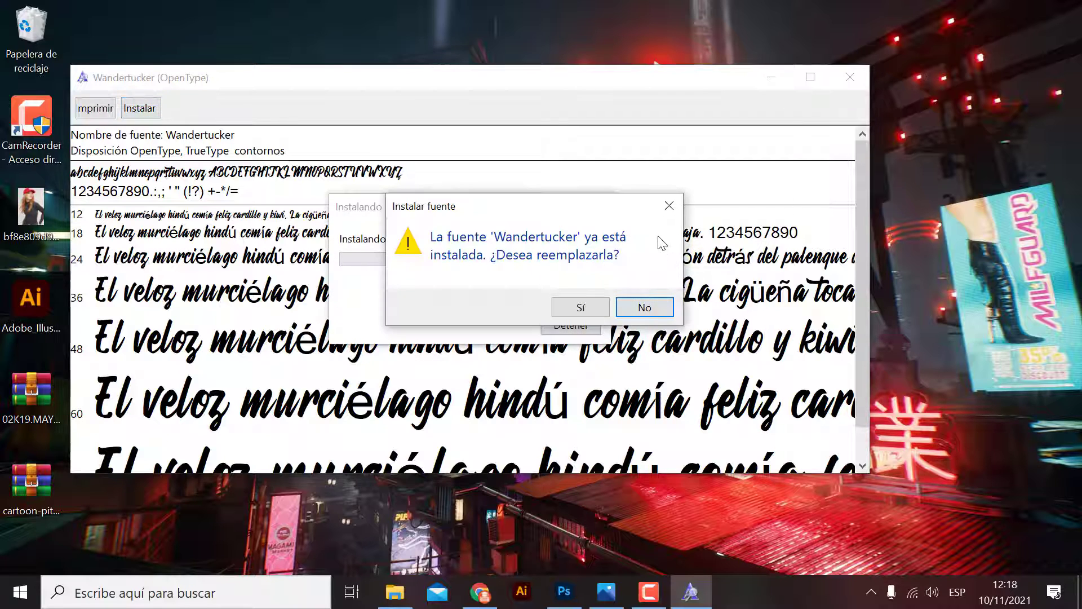
{"action": "left_click", "coordinate": [640, 308]}
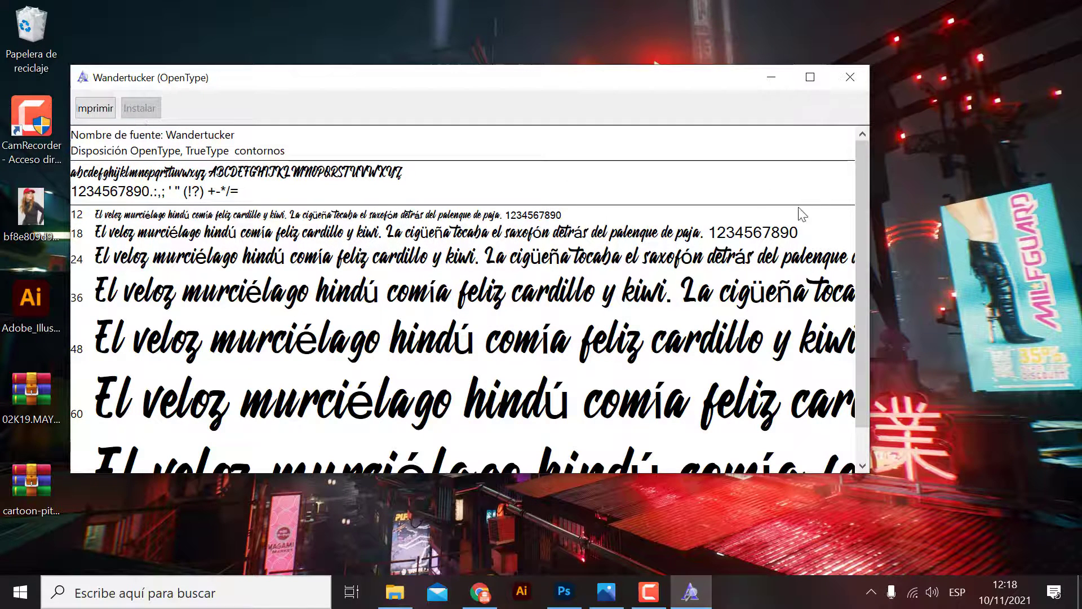
{"action": "left_click", "coordinate": [854, 79]}
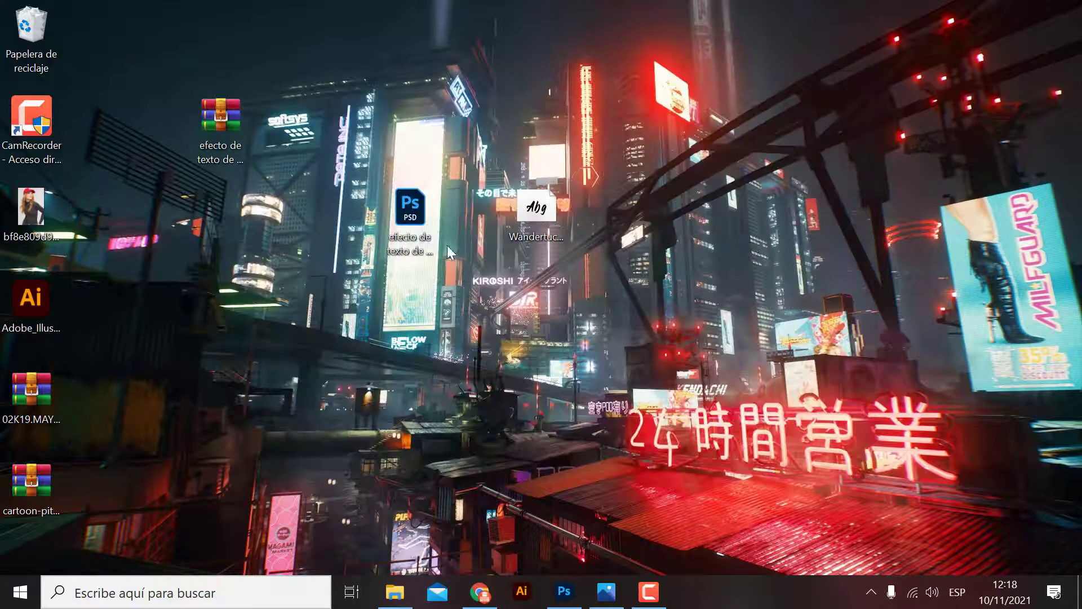
{"action": "left_click", "coordinate": [411, 219]}
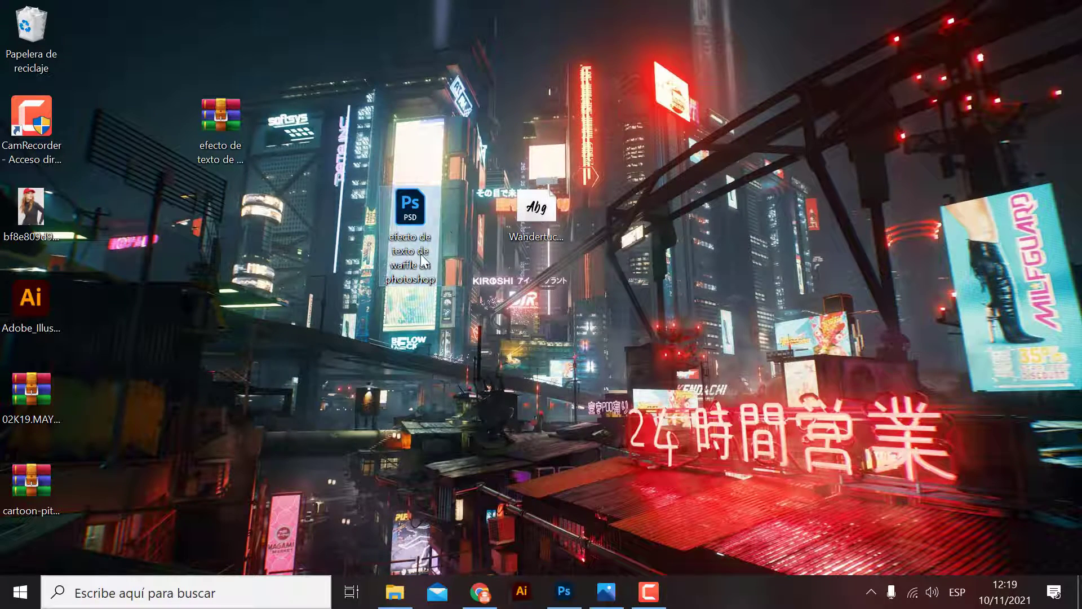
Open the waffle PSD with its embedded colour profile and hide the guides
{"action": "mouse_move", "coordinate": [410, 232]}
{"action": "double_click", "coordinate": [408, 216]}
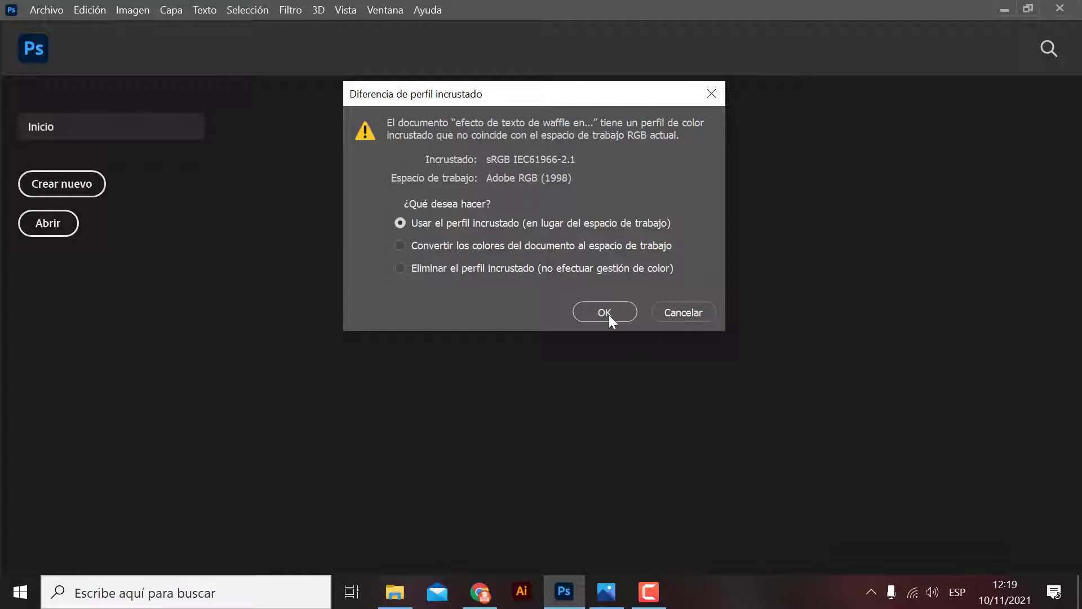
{"action": "left_click", "coordinate": [608, 311]}
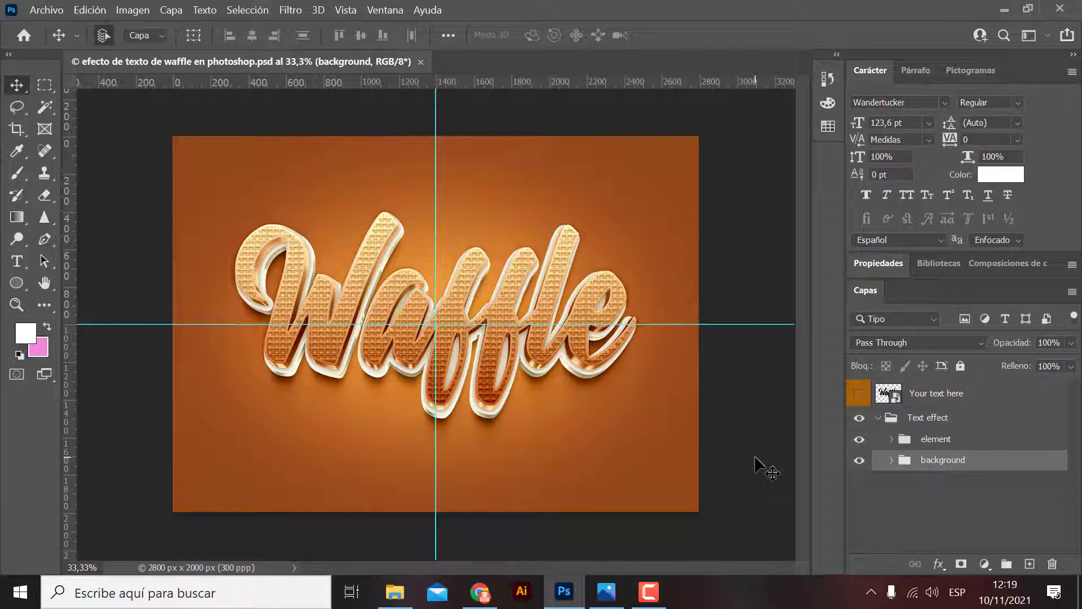
{"action": "key", "text": "ctrl+semicolon"}
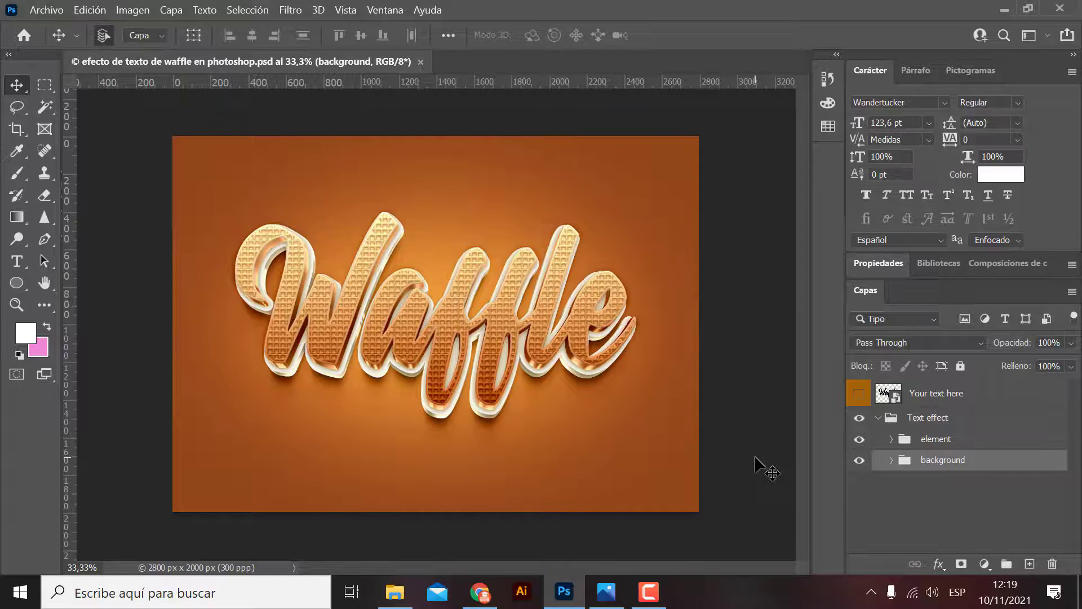
Zoom in on the waffle text and toggle the Layers panel off and back on
{"action": "key", "text": "ctrl+plus"}
{"action": "key", "text": "ctrl+plus"}
{"action": "key", "text": "ctrl+minus"}
{"action": "key", "text": "ctrl+minus"}
{"action": "key", "text": "ctrl+plus"}
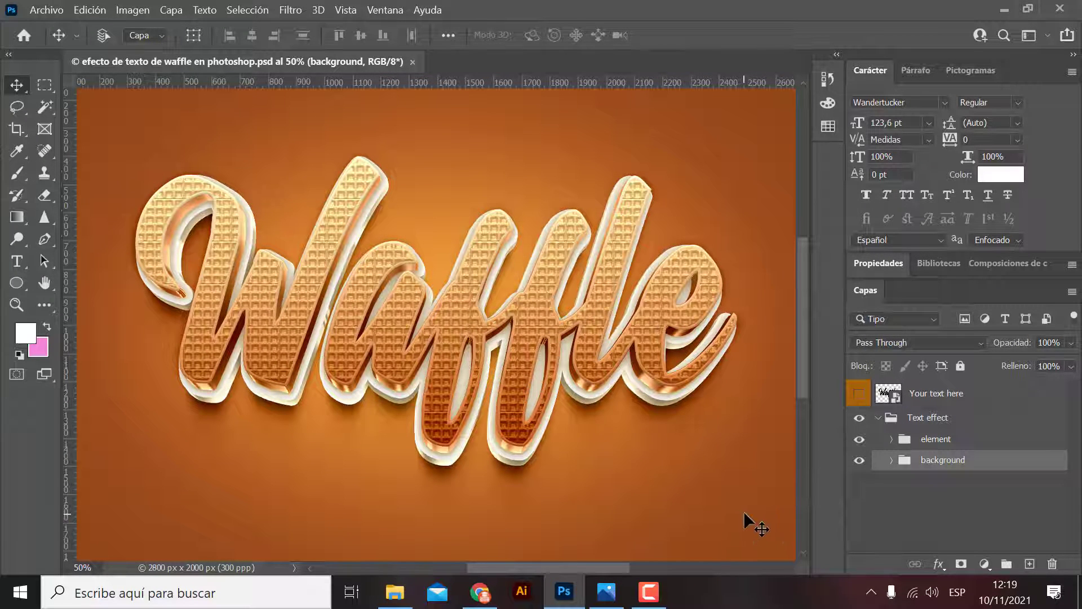
{"action": "key", "text": "ctrl+minus"}
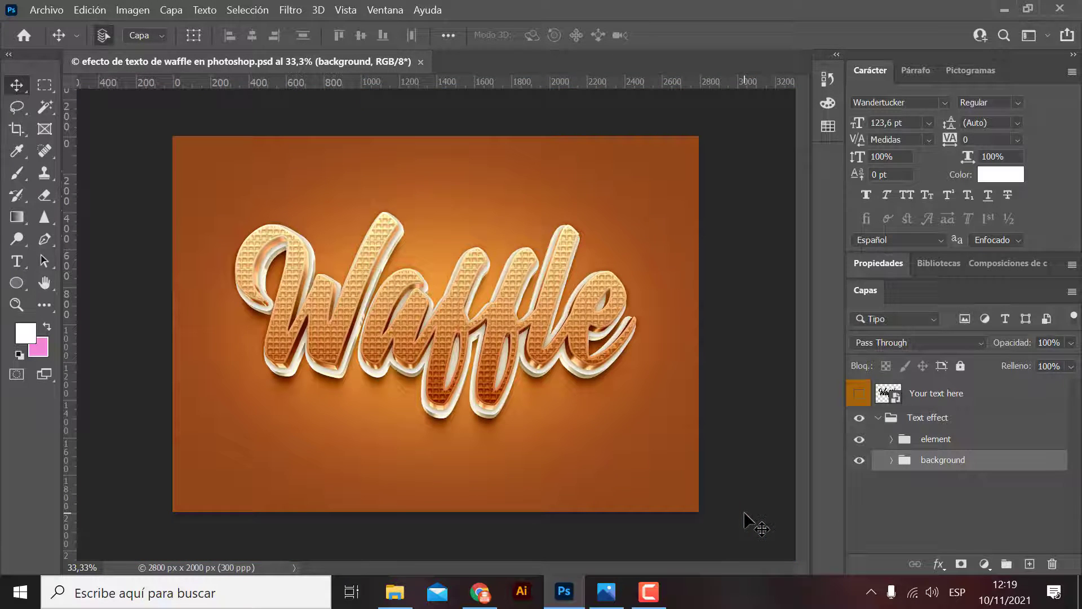
{"action": "key", "text": "ctrl+plus"}
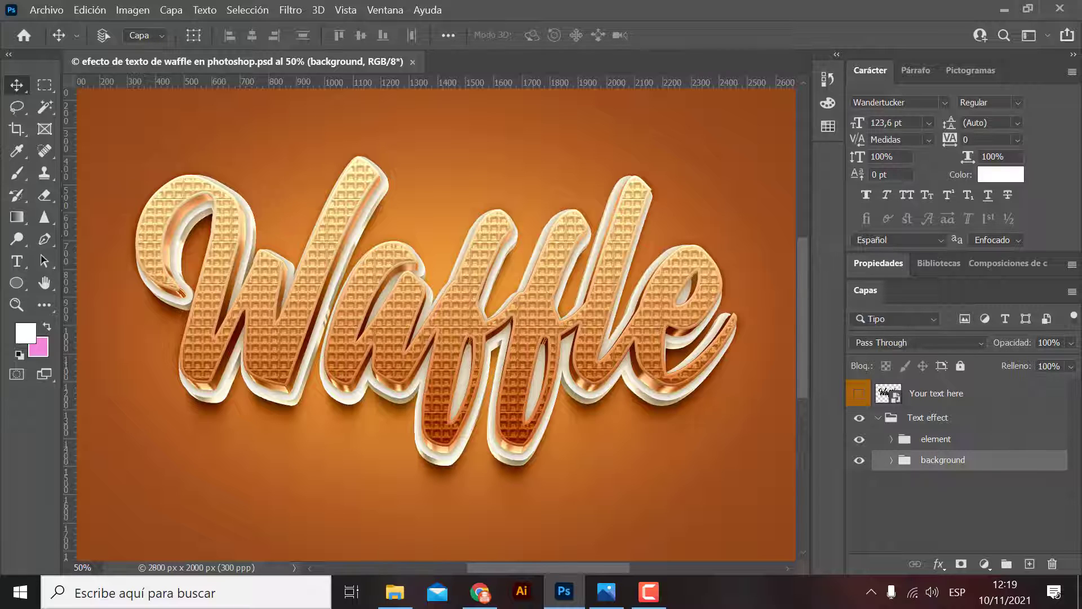
{"action": "key", "text": "F7"}
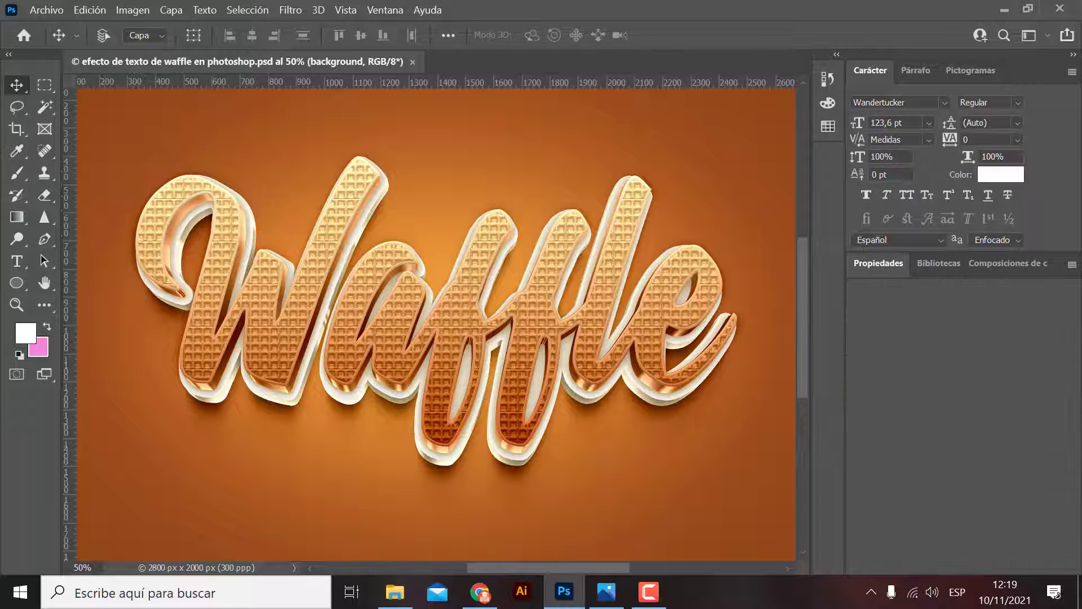
{"action": "key", "text": "F7"}
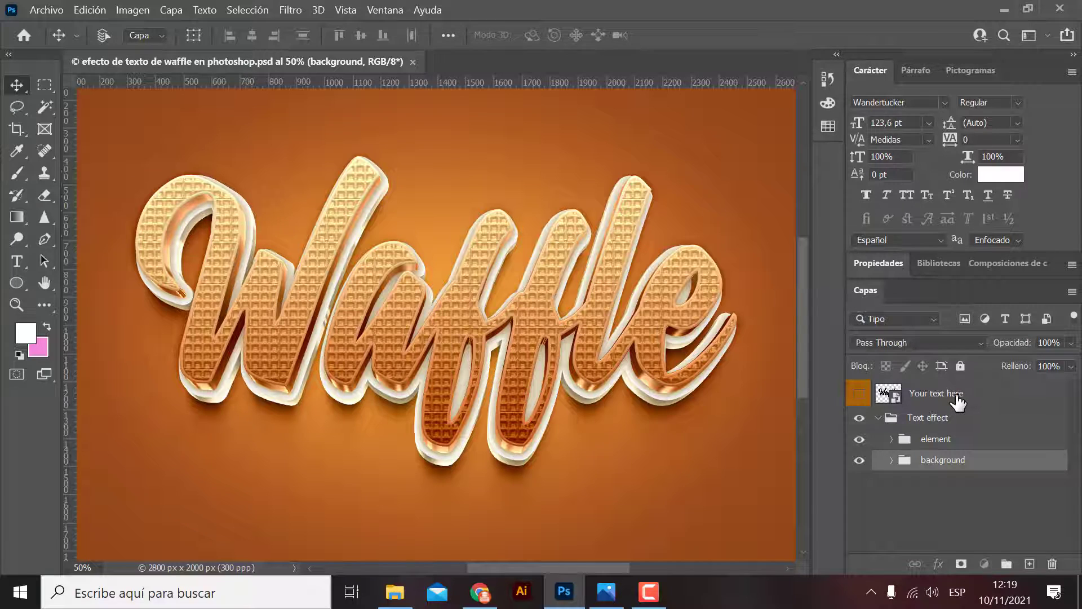
Open the 'Your text here' smart object, keeping its embedded profile and updating text layers
{"action": "left_click", "coordinate": [954, 398]}
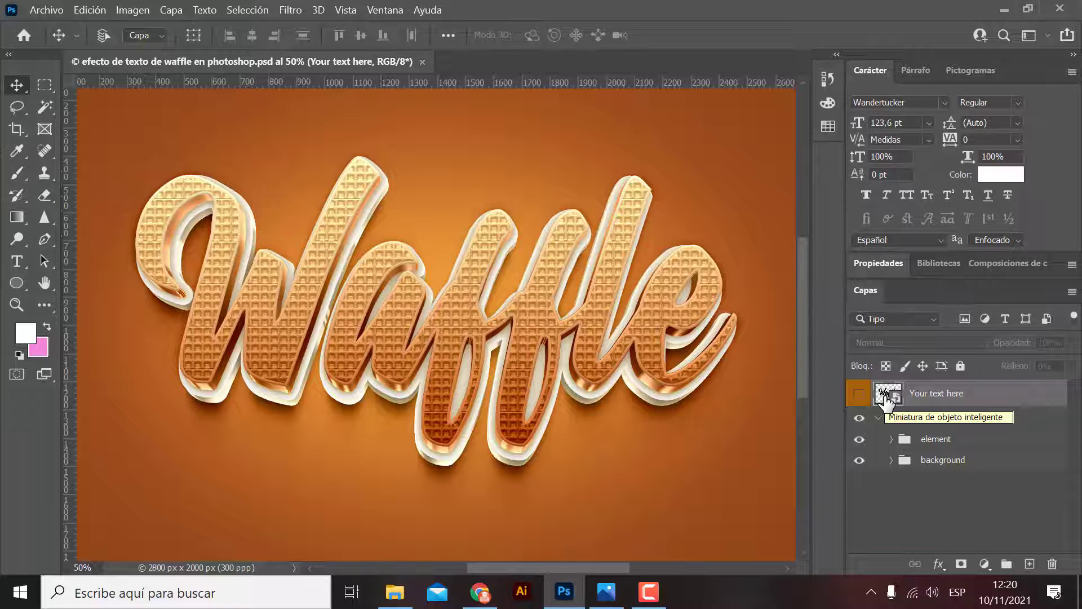
{"action": "double_click", "coordinate": [887, 397]}
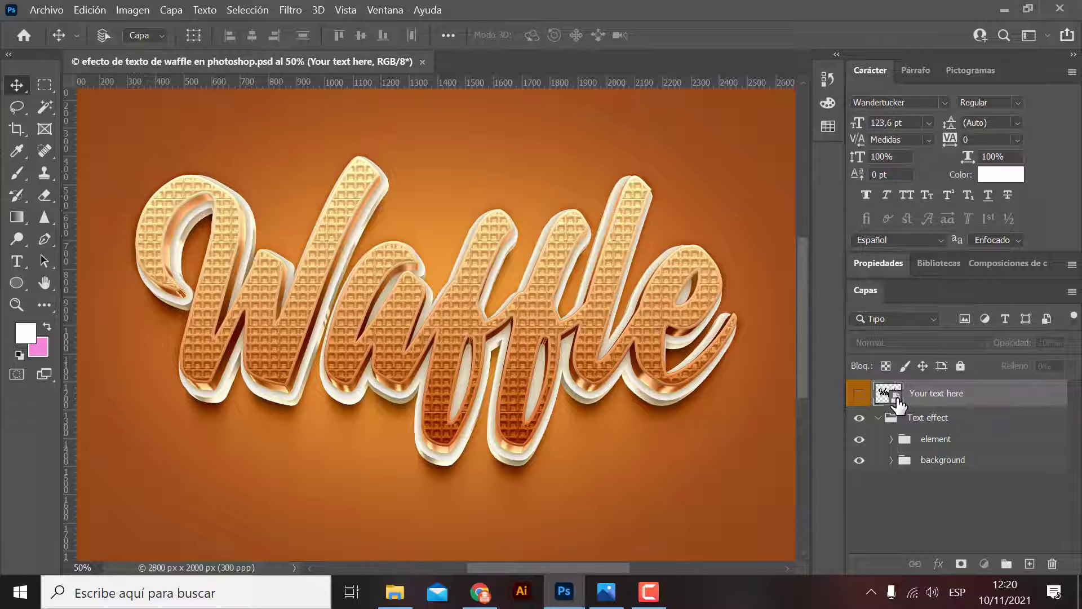
{"action": "left_click", "coordinate": [606, 309]}
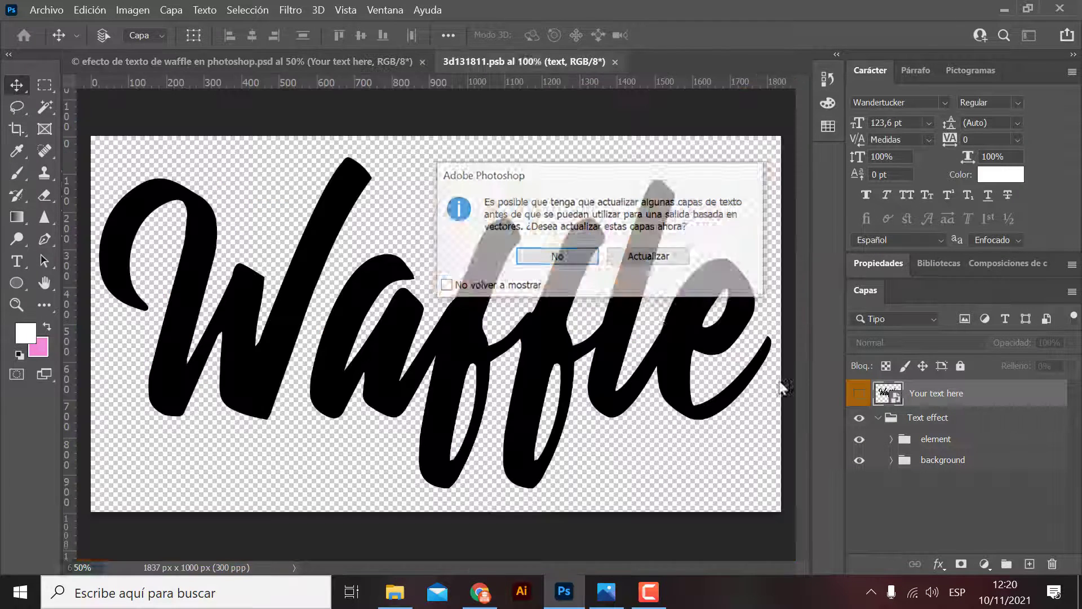
{"action": "left_click", "coordinate": [616, 263]}
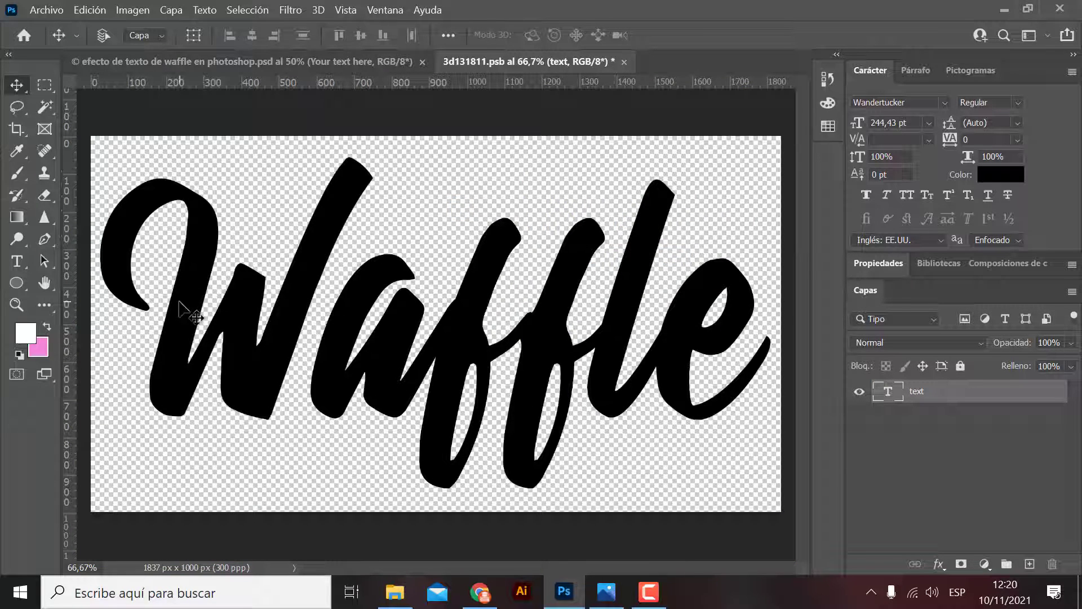
Flip between the rendered waffle tab and the 3d131811.psb text tab, ending on the text
{"action": "left_click", "coordinate": [261, 62]}
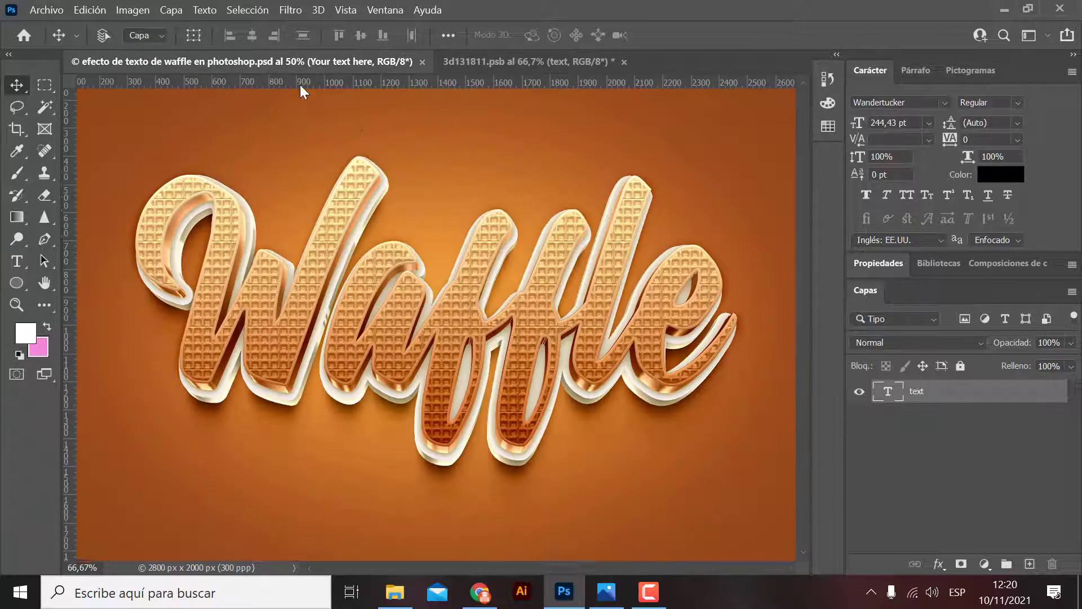
{"action": "left_click", "coordinate": [497, 60]}
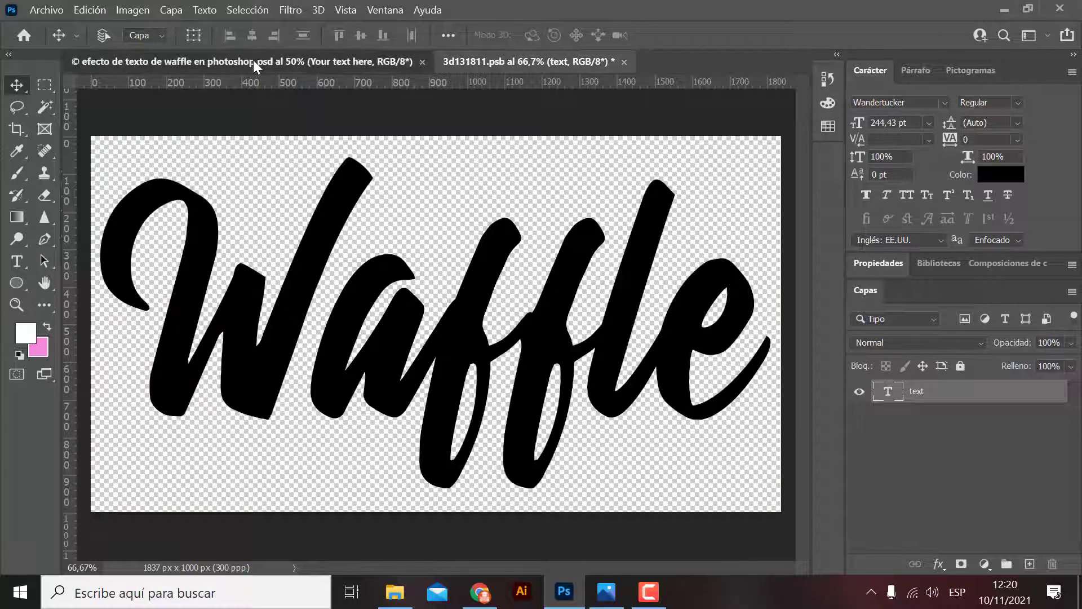
{"action": "left_click", "coordinate": [271, 62]}
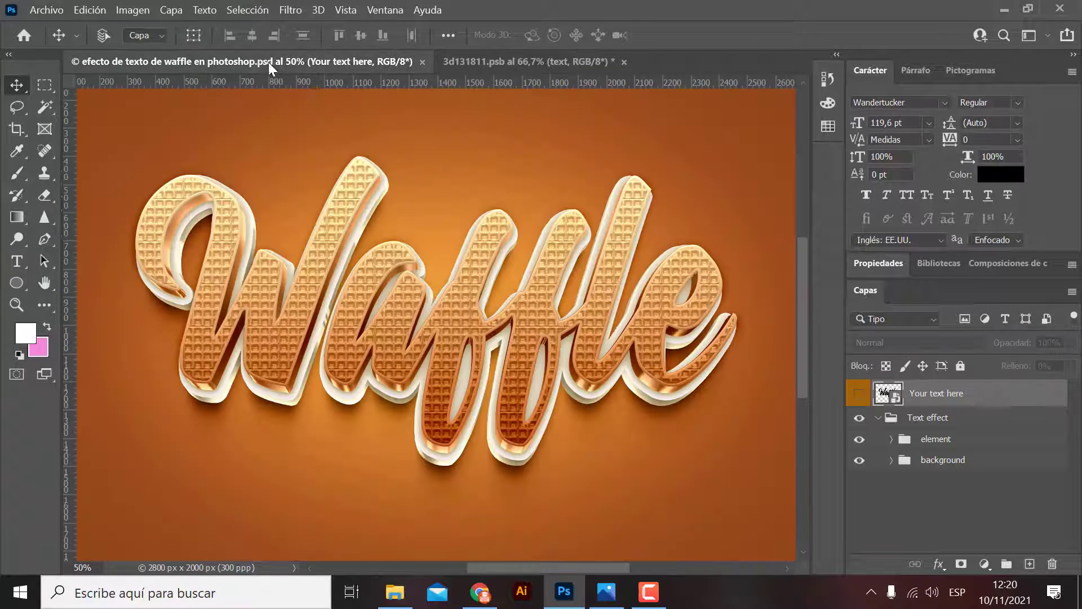
{"action": "left_click", "coordinate": [508, 60]}
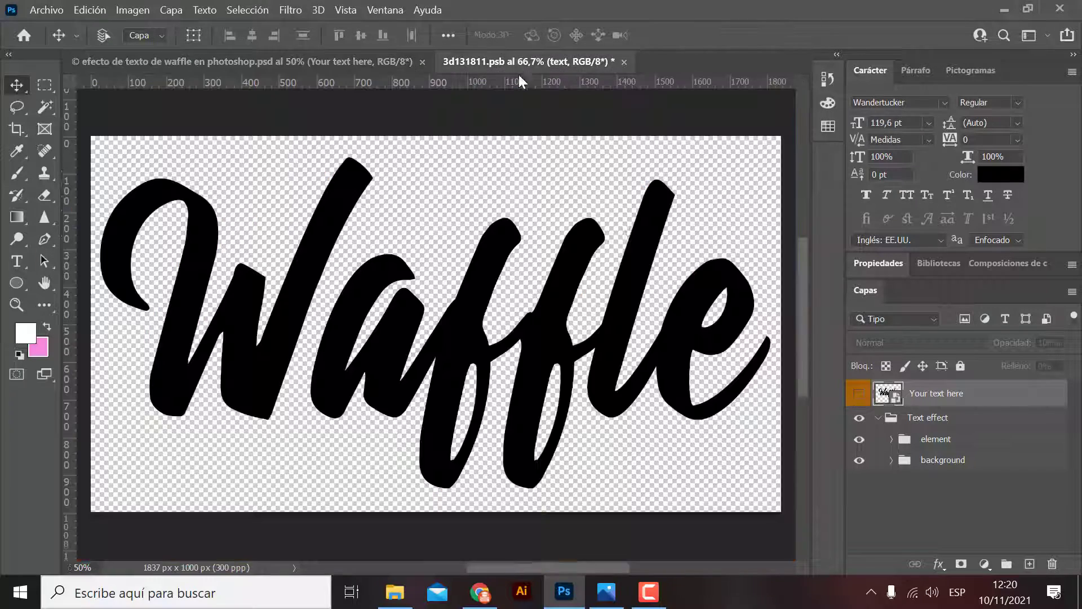
{"action": "left_click", "coordinate": [248, 62]}
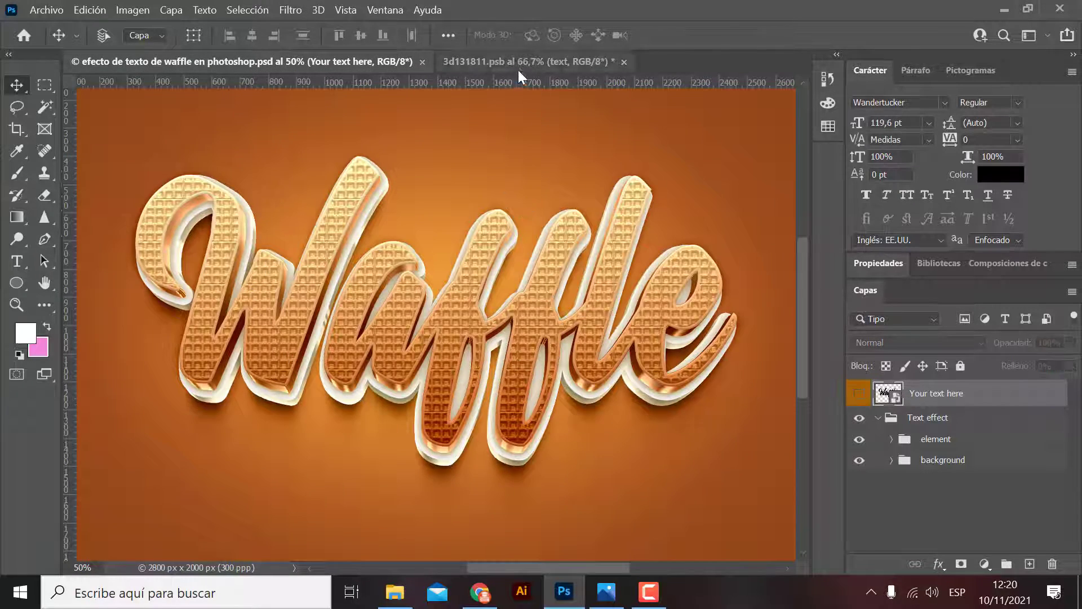
{"action": "left_click", "coordinate": [519, 63]}
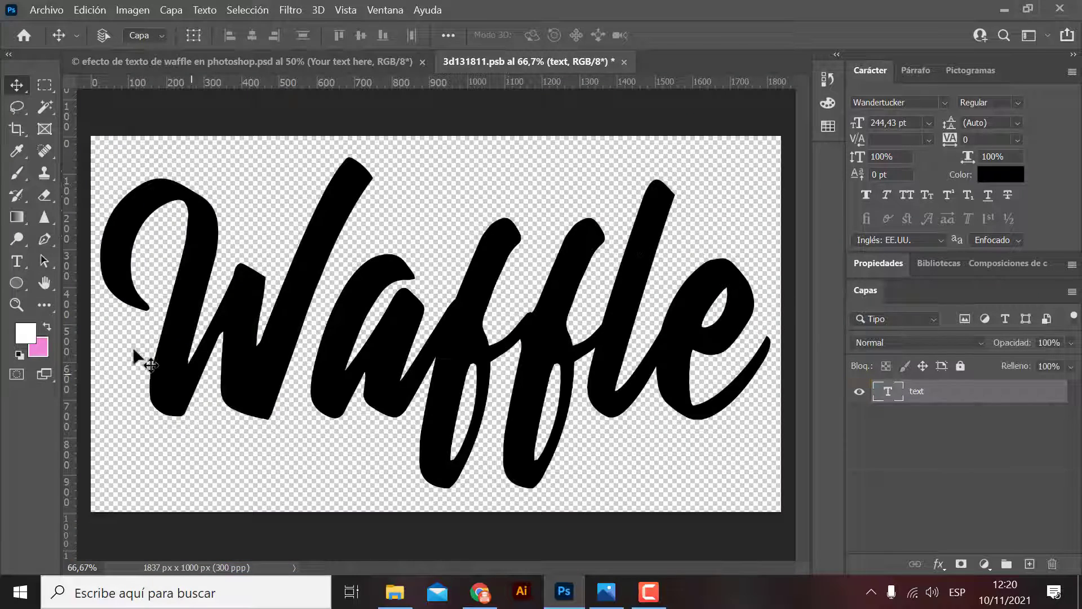
Draw a small black ellipse below the W of Waffle
{"action": "left_click", "coordinate": [16, 283]}
{"action": "left_click", "coordinate": [26, 332]}
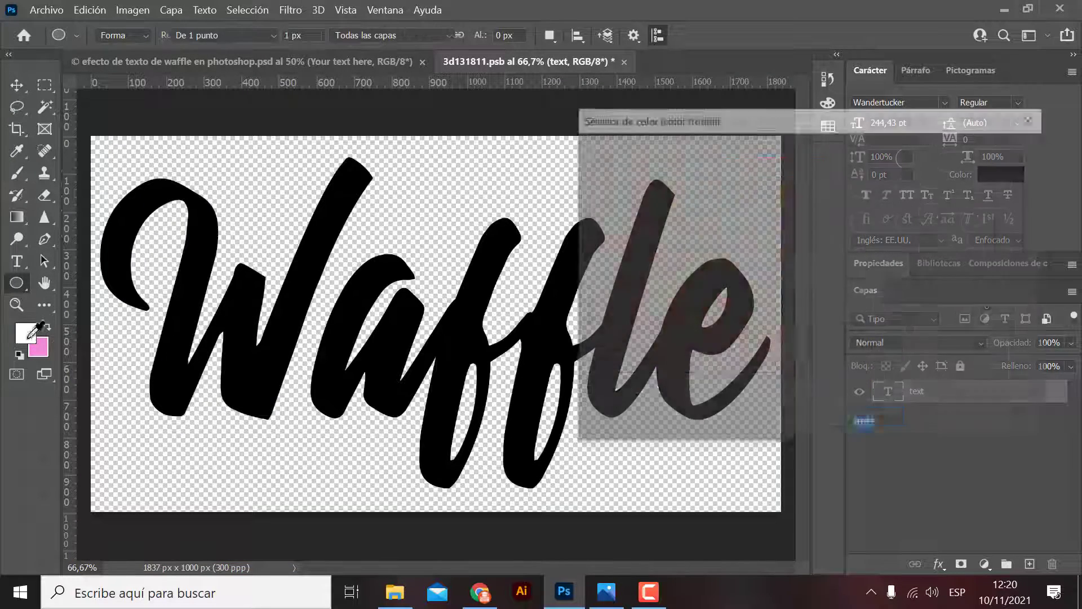
{"action": "left_click", "coordinate": [797, 372]}
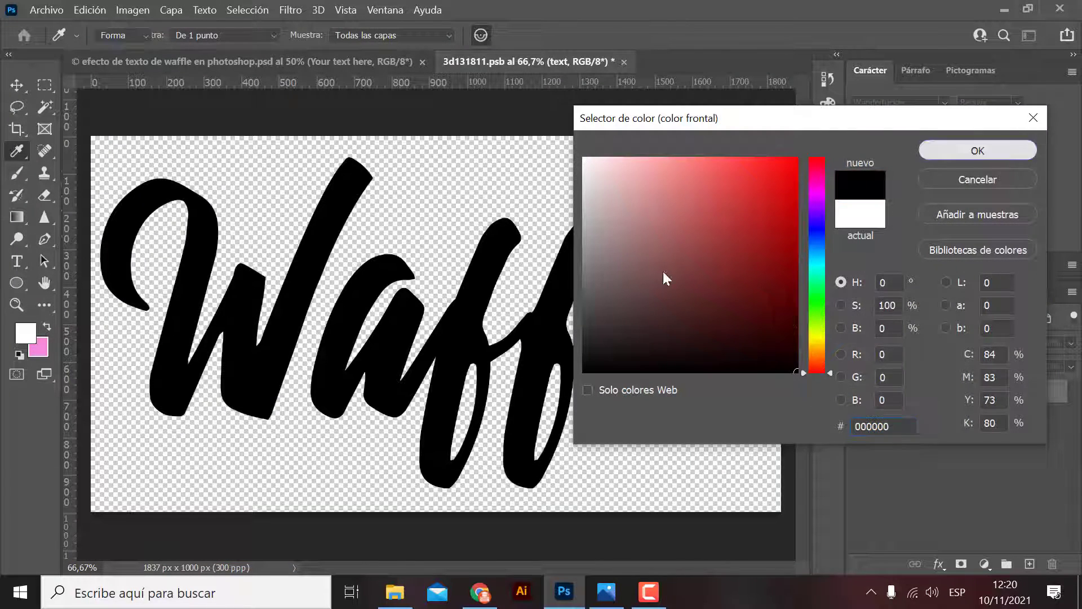
{"action": "key", "text": "Return"}
{"action": "key", "text": "u"}
{"action": "left_click_drag", "start_coordinate": [205, 432], "coordinate": [246, 490]}
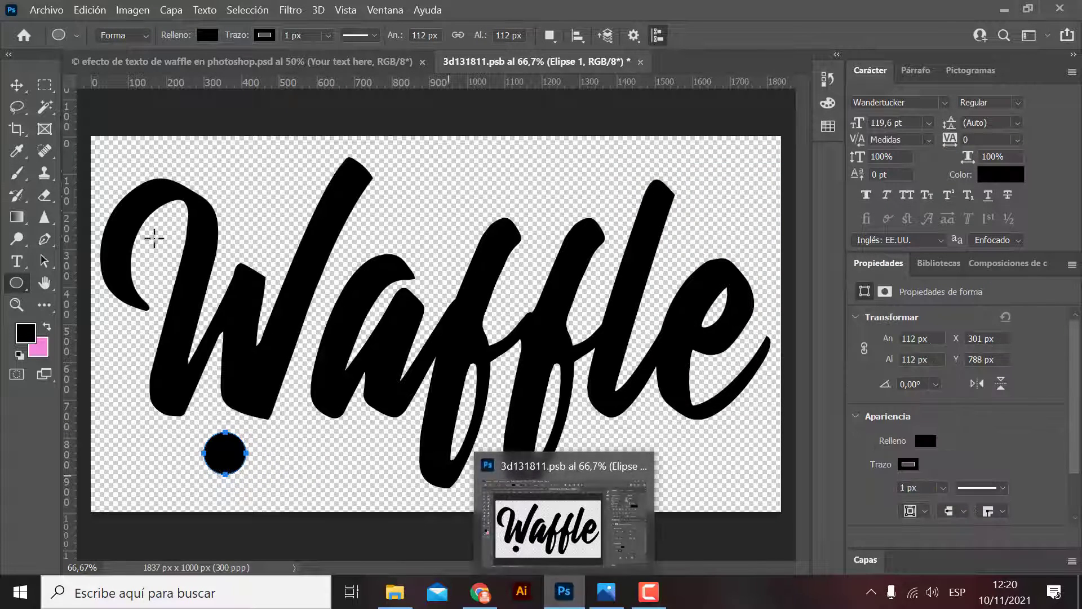
{"action": "left_click", "coordinate": [16, 85]}
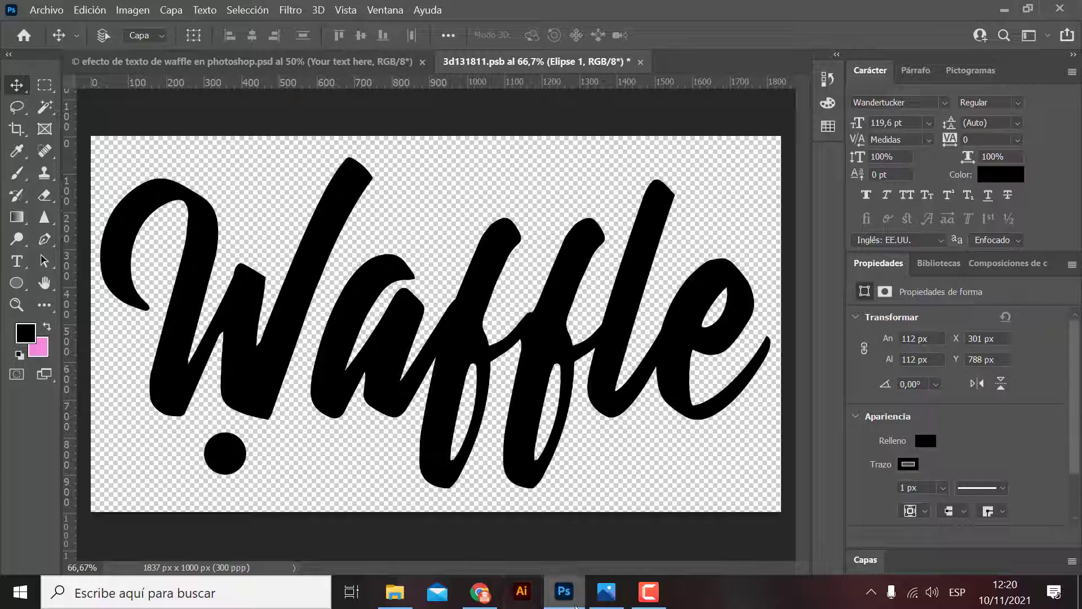
Save the smart object with File > Guardar and check the dot in the waffle render
{"action": "left_click", "coordinate": [223, 63]}
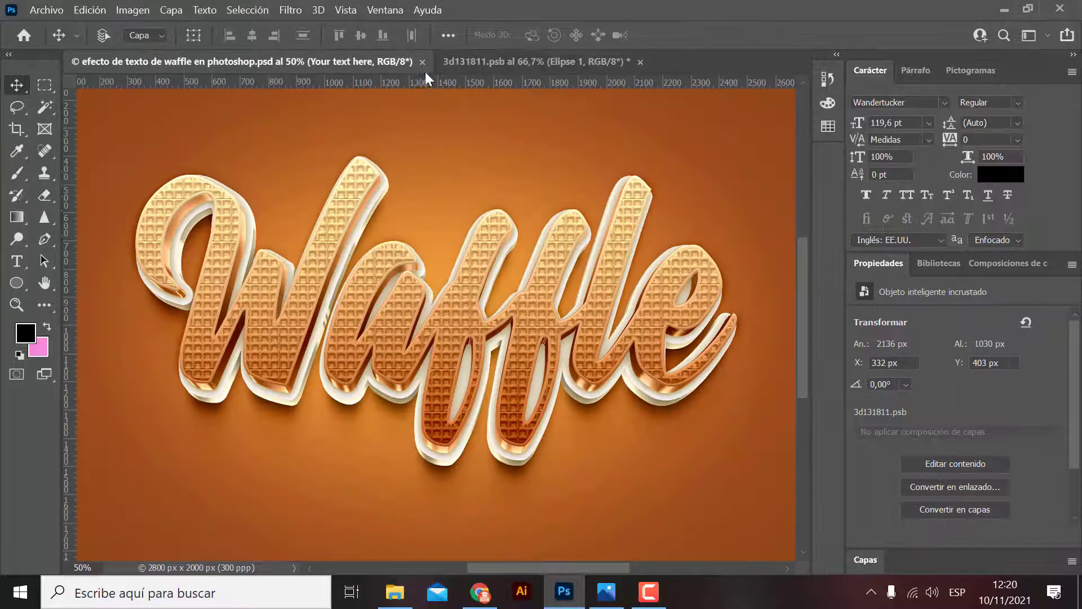
{"action": "left_click", "coordinate": [478, 62]}
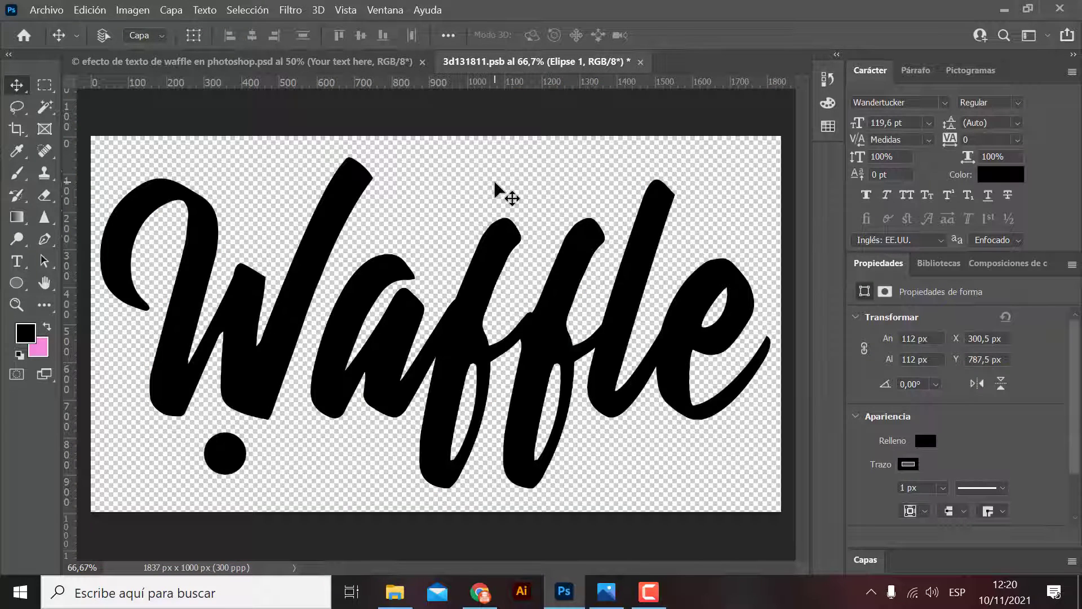
{"action": "left_click", "coordinate": [46, 9]}
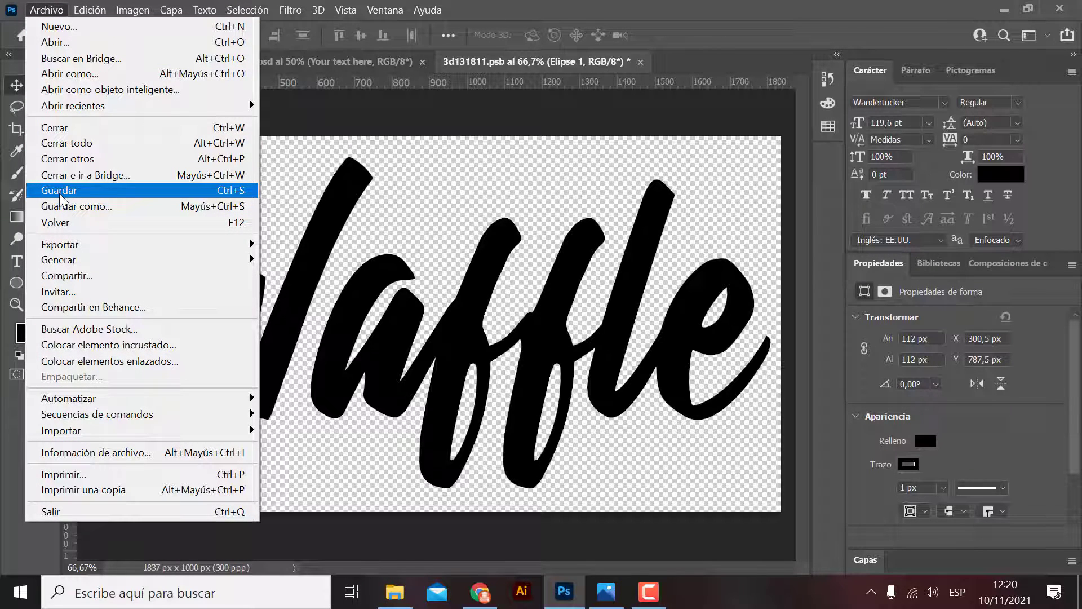
{"action": "left_click", "coordinate": [60, 192]}
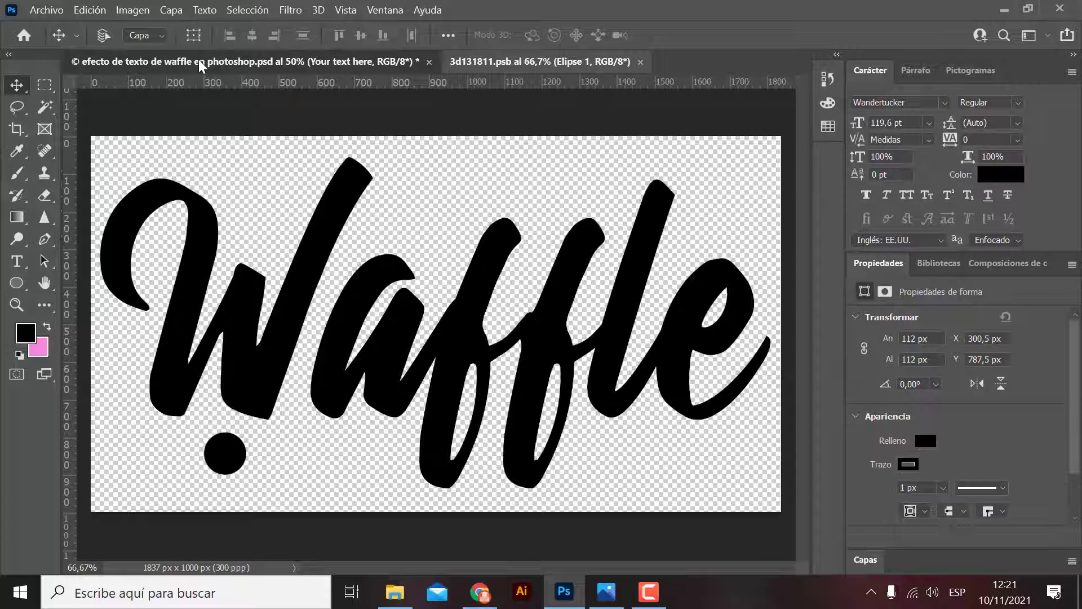
{"action": "left_click", "coordinate": [200, 62]}
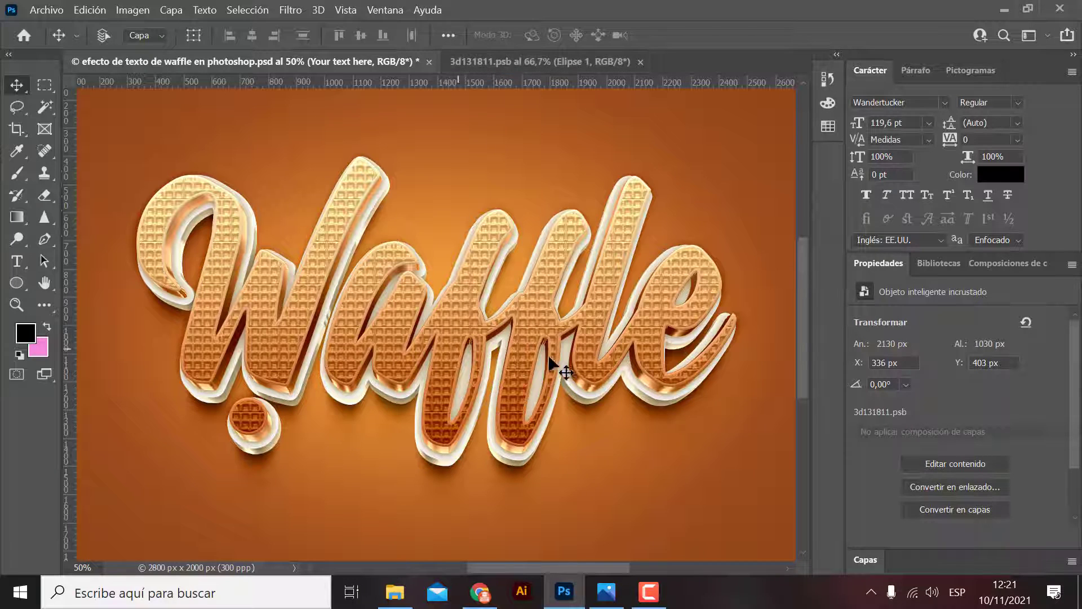
{"action": "left_click", "coordinate": [504, 59]}
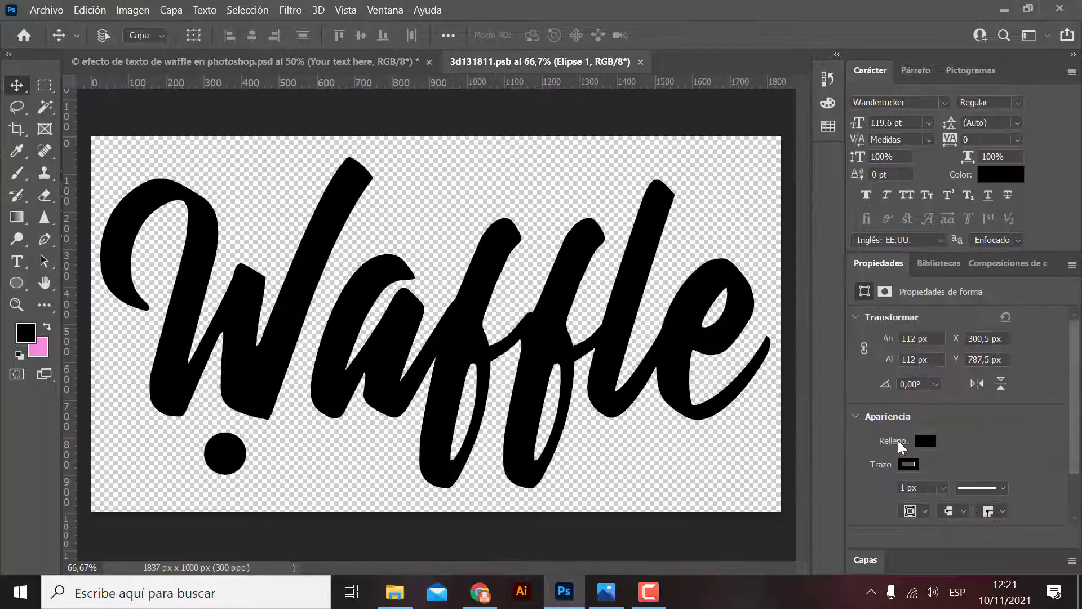
Delete the Elipse 1 circle layer
{"action": "left_click", "coordinate": [867, 561]}
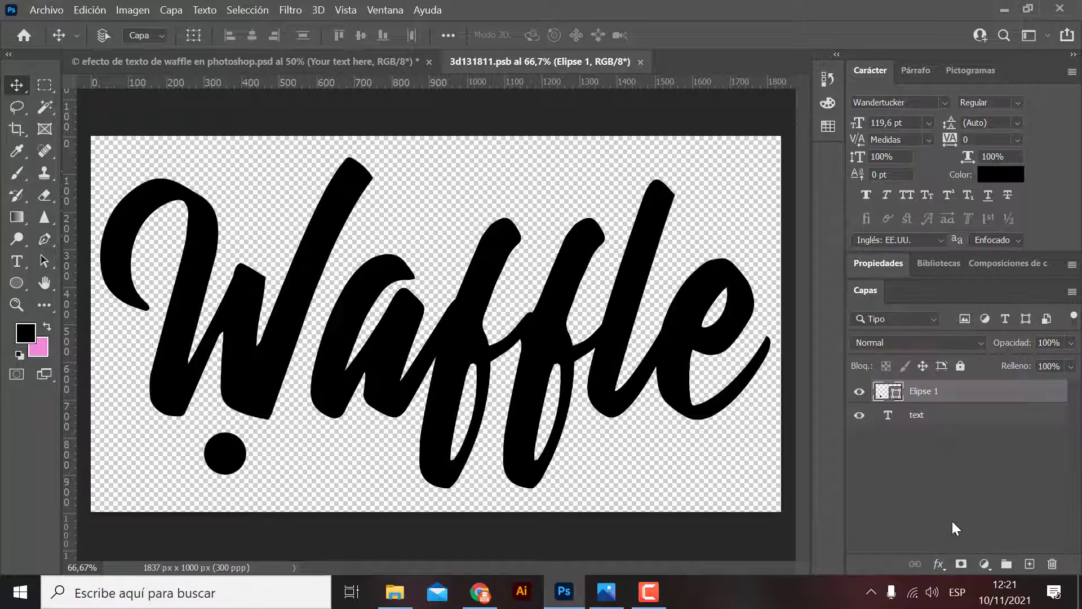
{"action": "left_click", "coordinate": [927, 417]}
{"action": "mouse_move", "coordinate": [938, 393]}
{"action": "left_mouse_down"}
{"action": "mouse_move", "coordinate": [1037, 461]}
{"action": "mouse_move", "coordinate": [1052, 564]}
{"action": "left_mouse_up"}
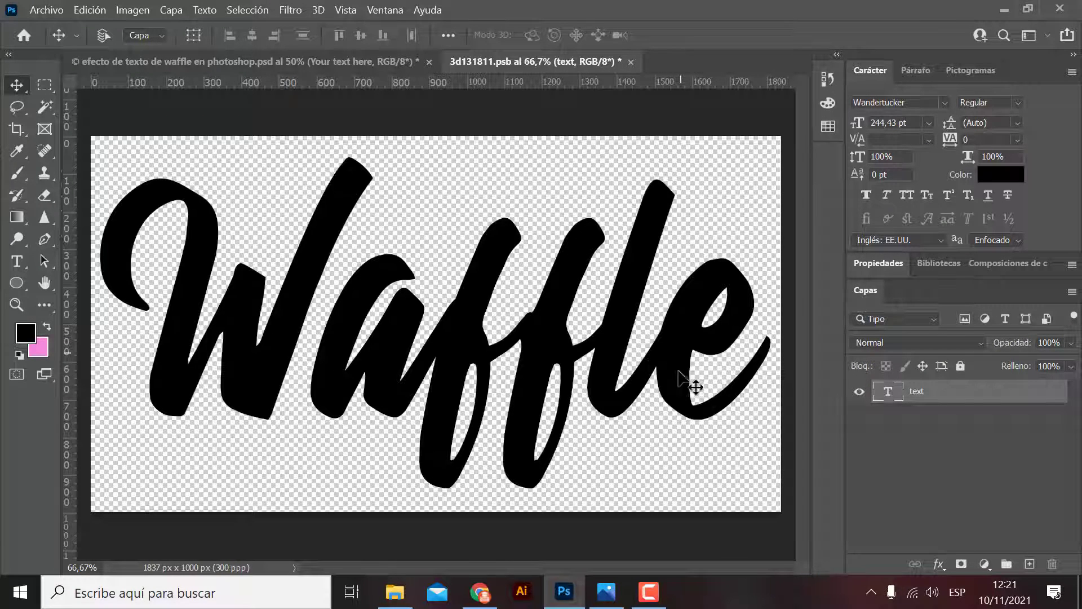
Retype the text from 'Waffle' to 'Efecto', save with Ctrl+S, and view the main render
{"action": "double_click", "coordinate": [713, 414]}
{"action": "left_click", "coordinate": [713, 395]}
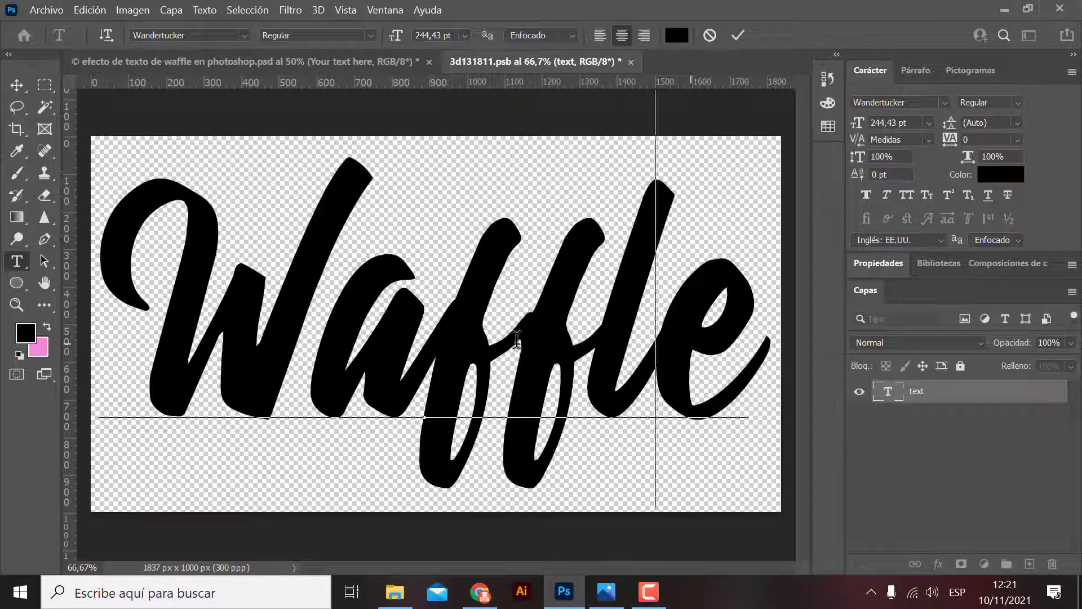
{"action": "left_click_drag", "start_coordinate": [656, 349], "coordinate": [80, 340]}
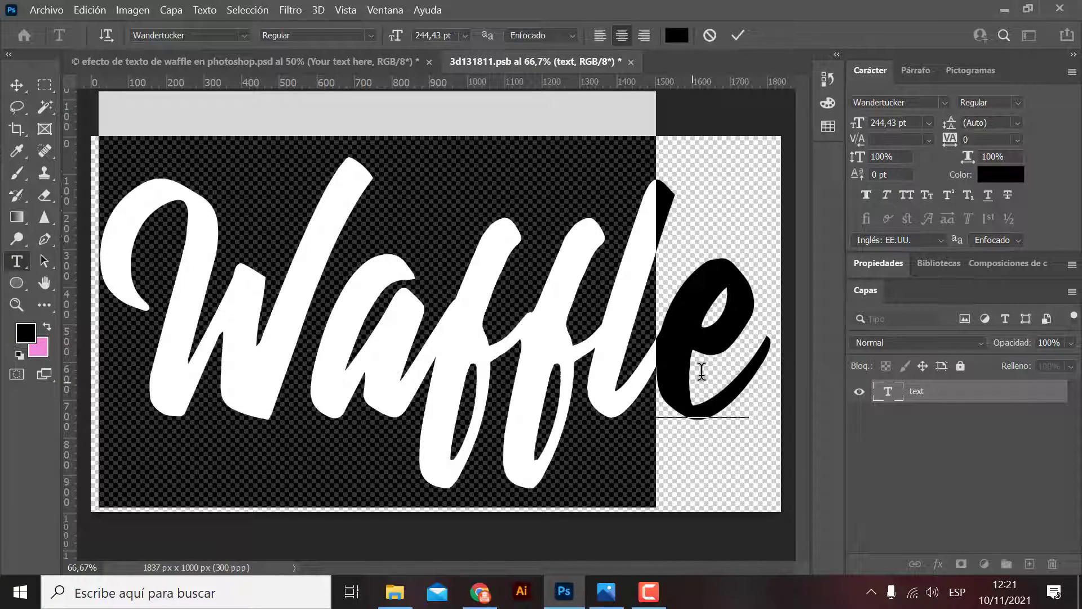
{"action": "mouse_move", "coordinate": [701, 370]}
{"action": "left_mouse_down"}
{"action": "mouse_move", "coordinate": [744, 349]}
{"action": "mouse_move", "coordinate": [140, 361]}
{"action": "left_mouse_up"}
{"action": "left_click", "coordinate": [752, 373]}
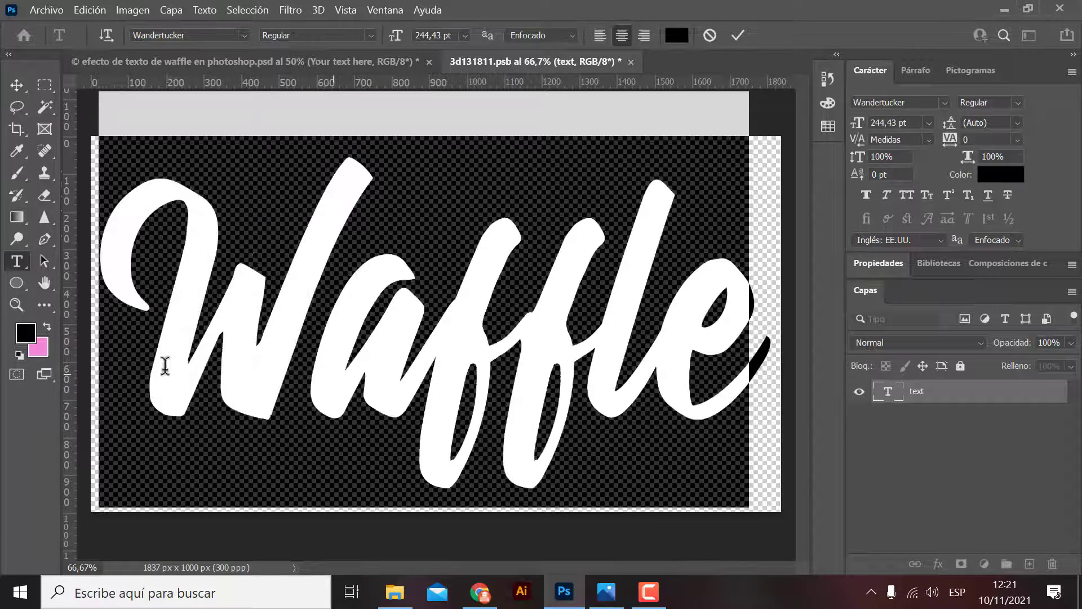
{"action": "type", "text": "t"}
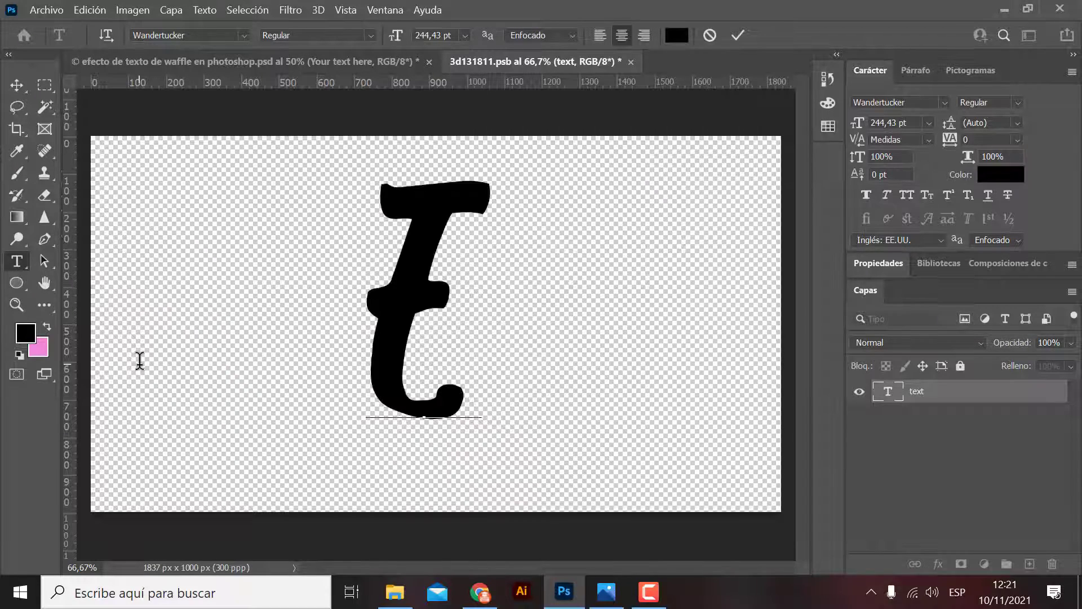
{"action": "type", "text": "g"}
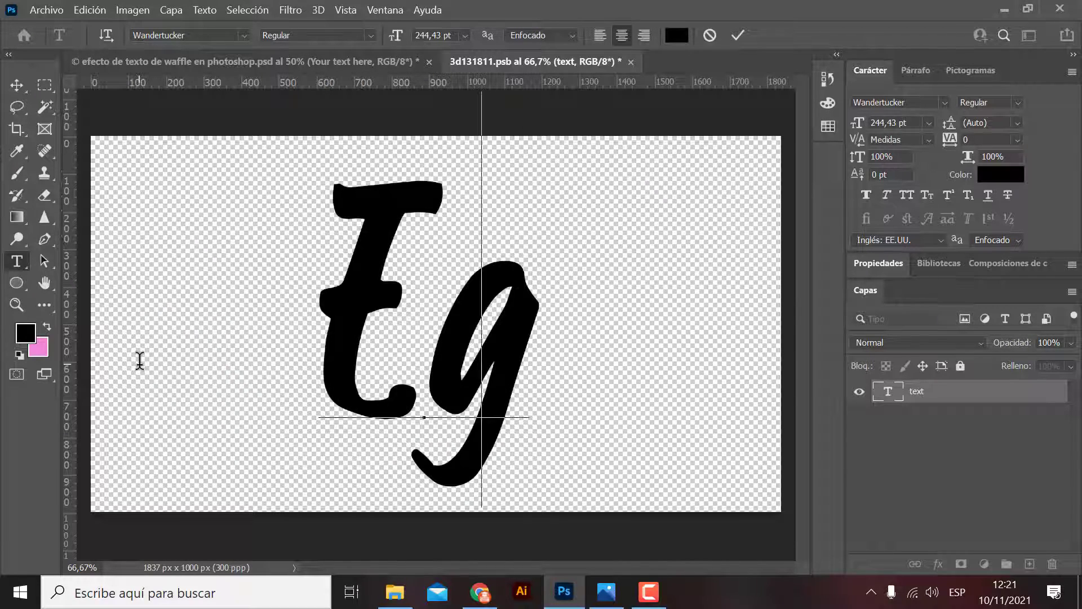
{"action": "key", "text": "BackSpace"}
{"action": "type", "text": "fect"}
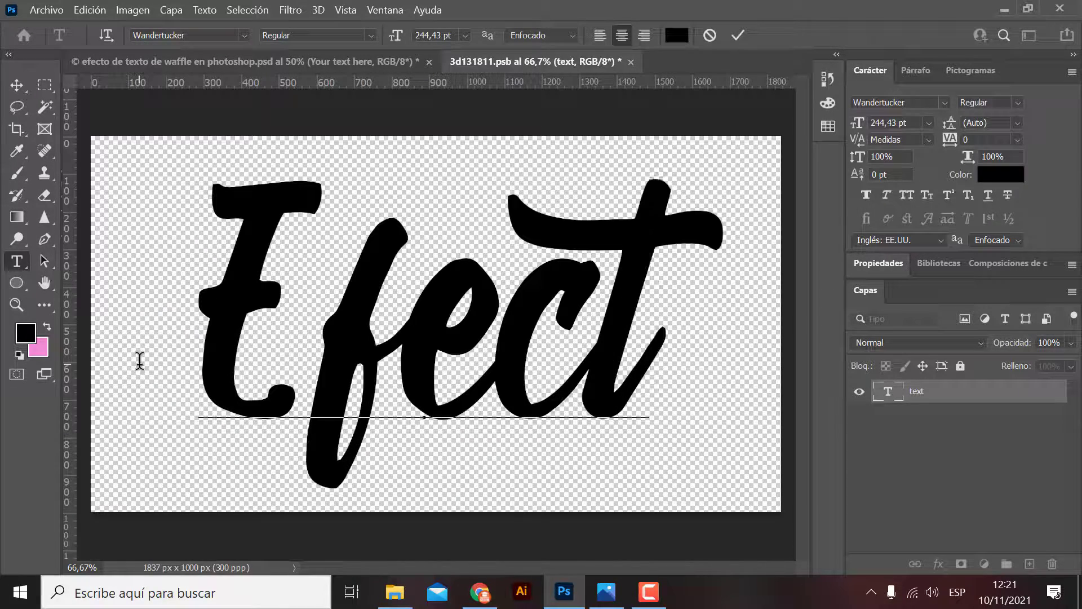
{"action": "type", "text": "o"}
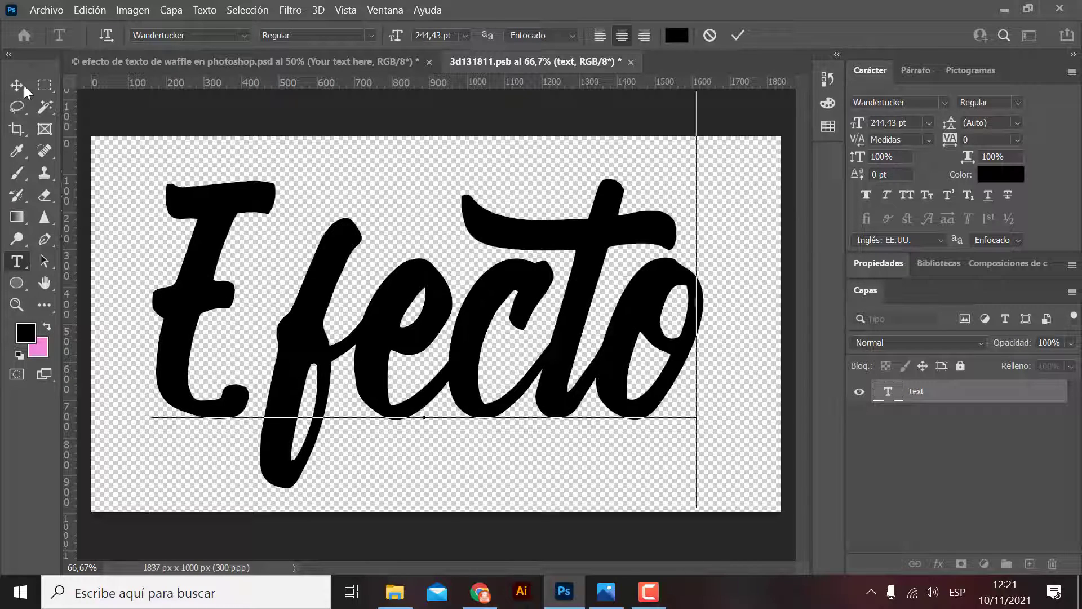
{"action": "left_click", "coordinate": [24, 85]}
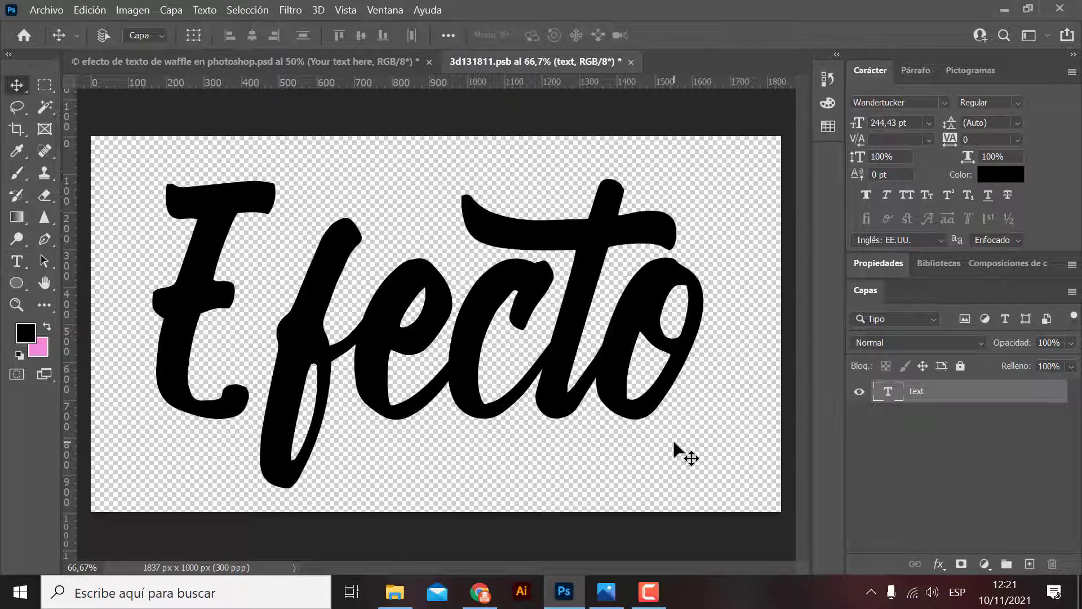
{"action": "key", "text": "ctrl+s"}
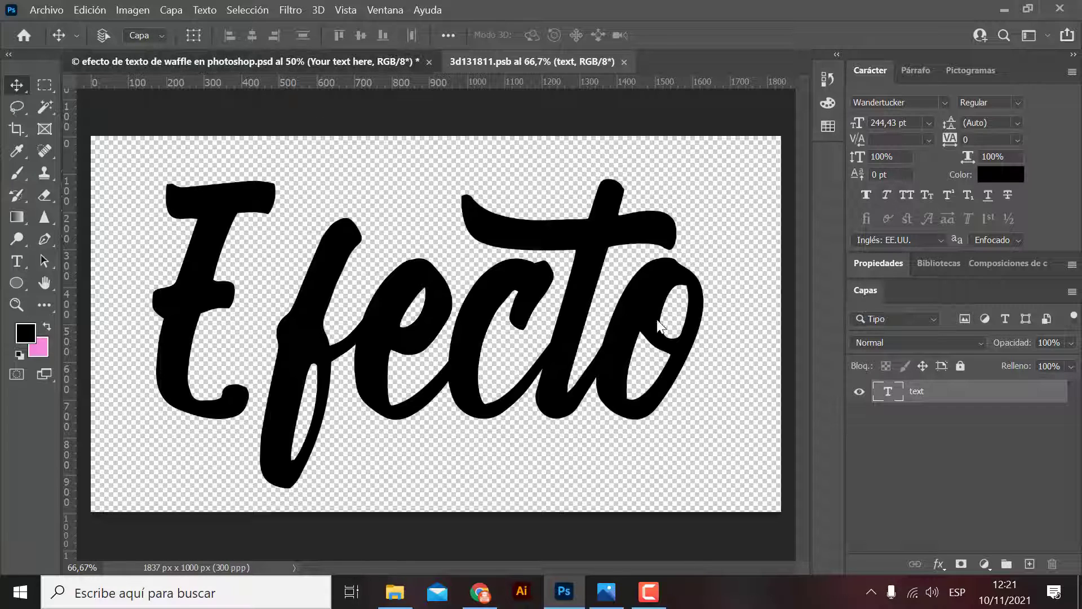
{"action": "left_click", "coordinate": [131, 59]}
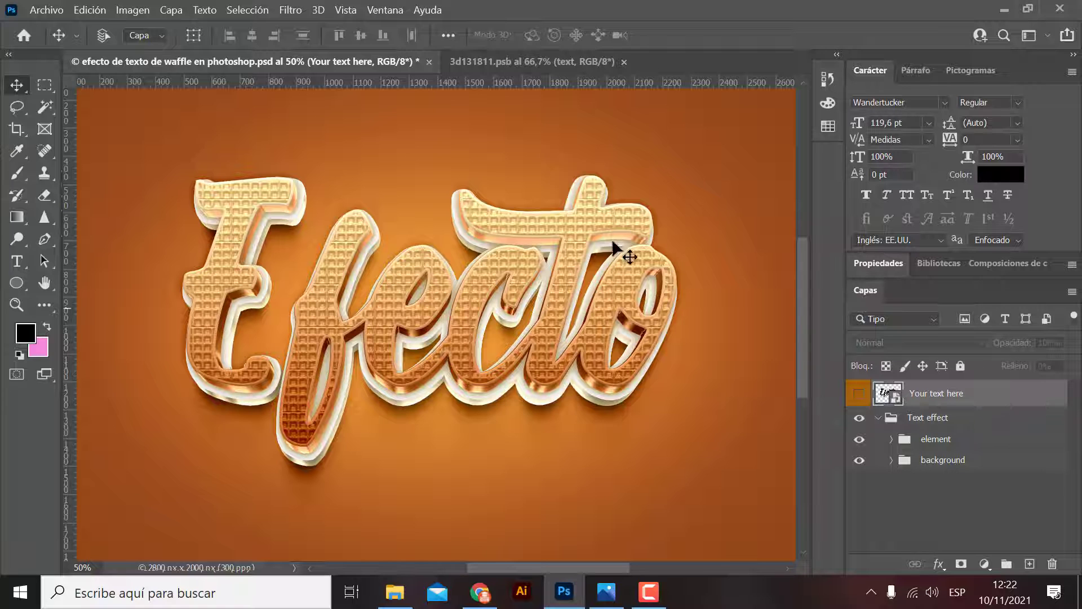
Set the Efecto text in the Violetta script font
{"action": "left_click", "coordinate": [491, 62]}
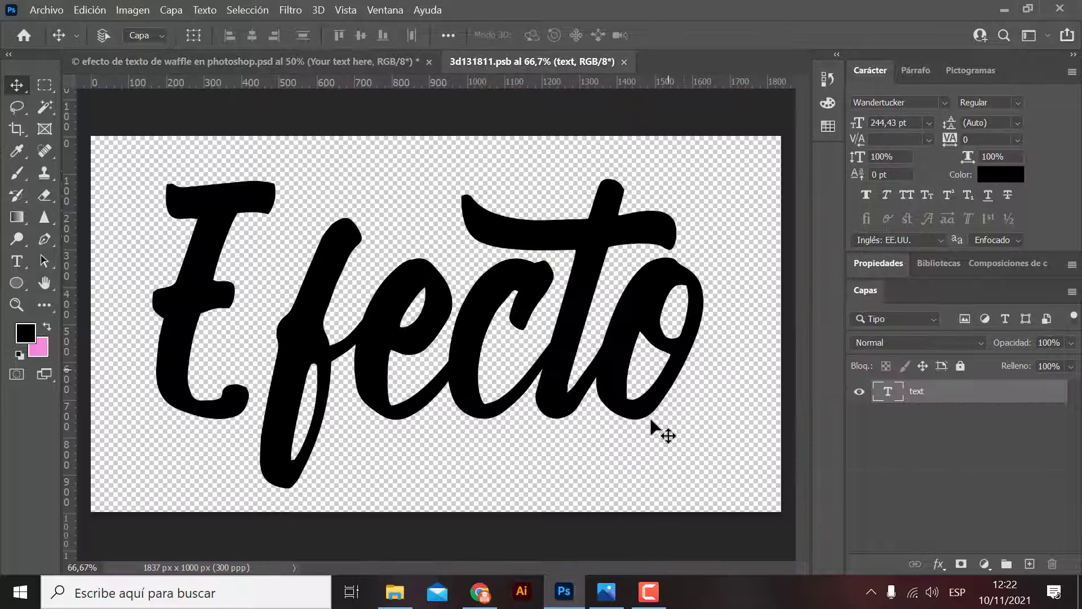
{"action": "key", "text": "t"}
{"action": "double_click", "coordinate": [631, 333]}
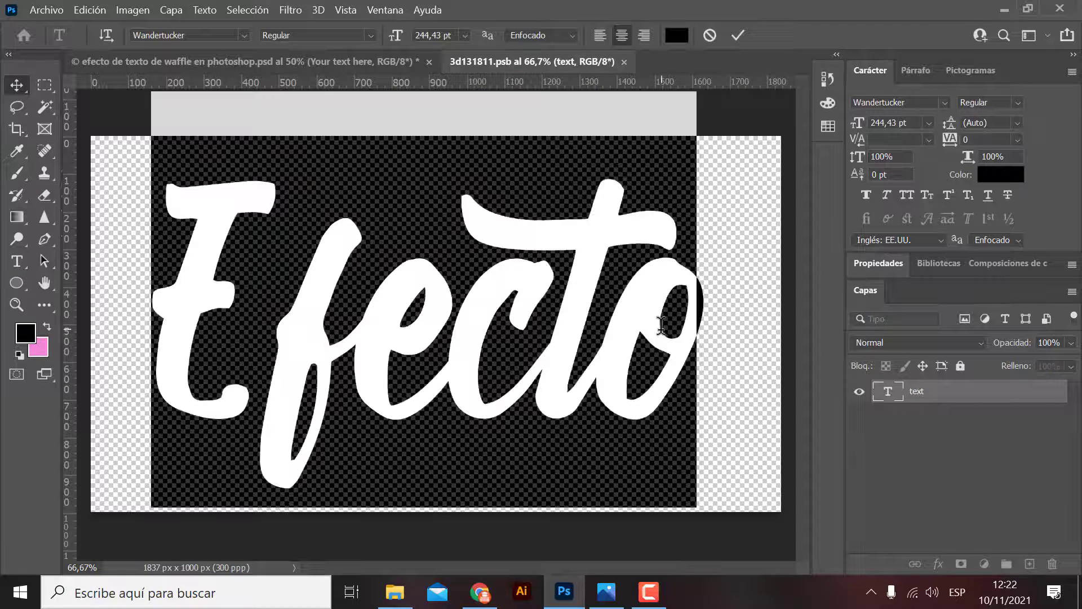
{"action": "left_click", "coordinate": [243, 36]}
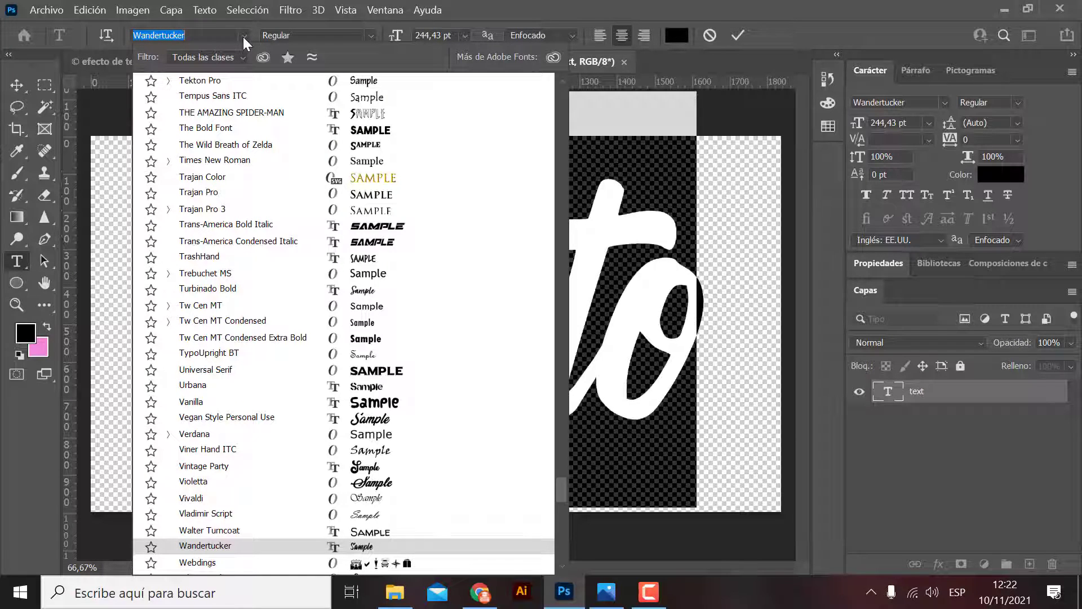
{"action": "scroll", "coordinate": [428, 271], "scroll_direction": "down", "scroll_amount": 1}
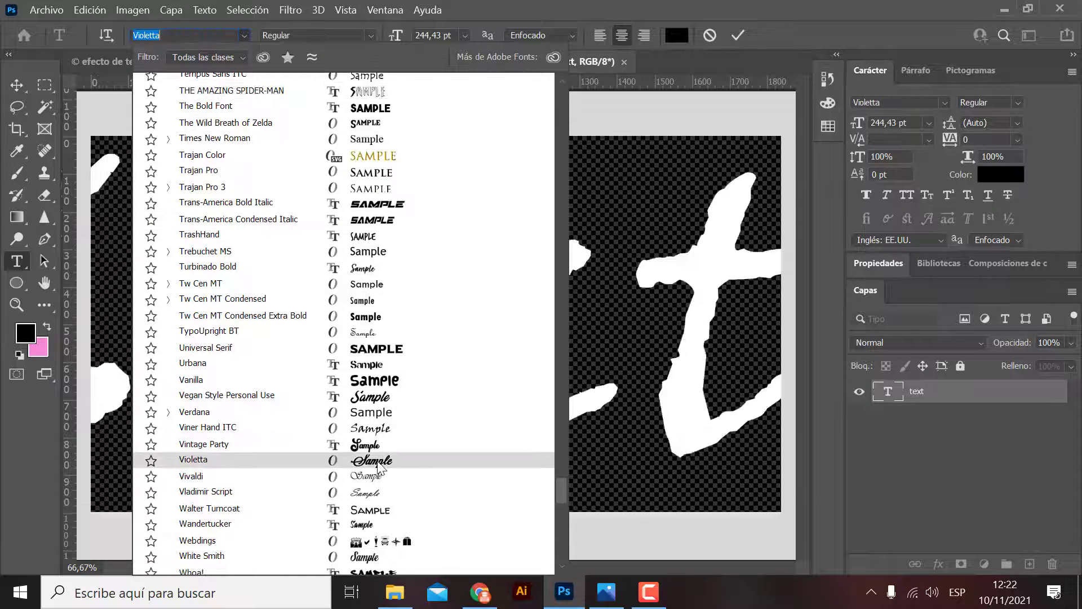
{"action": "scroll", "coordinate": [376, 461], "scroll_direction": "down", "scroll_amount": 1}
{"action": "scroll", "coordinate": [376, 461], "scroll_direction": "down", "scroll_amount": 2}
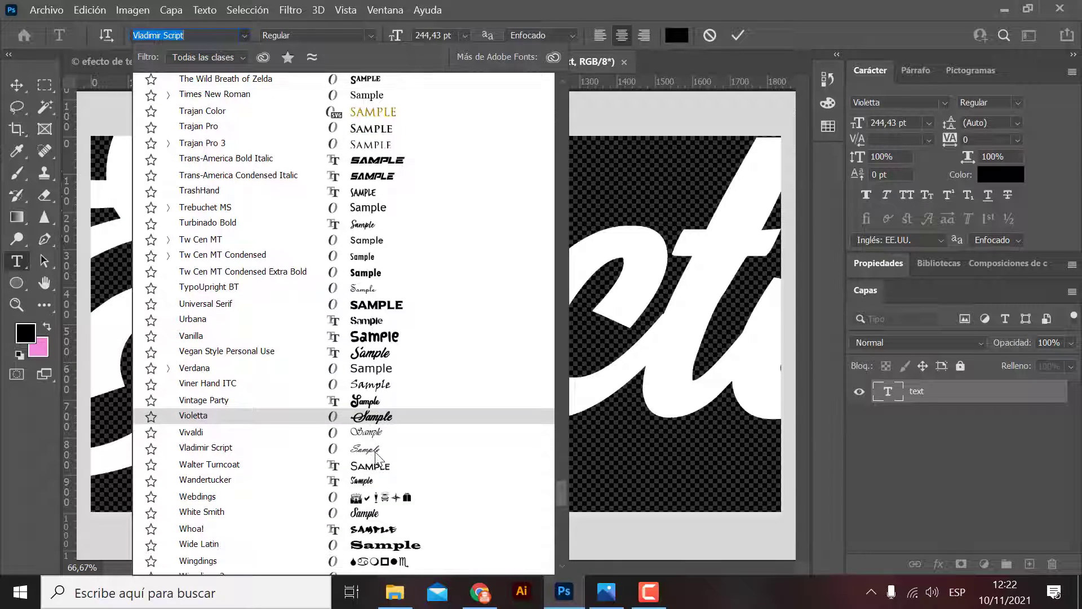
{"action": "left_click", "coordinate": [384, 415]}
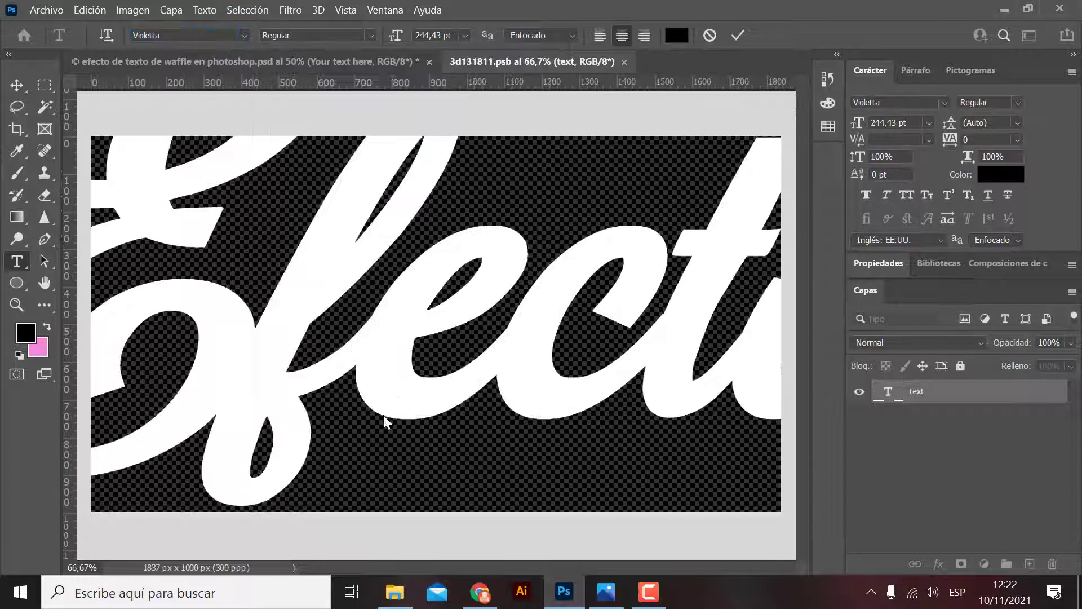
{"action": "left_click", "coordinate": [15, 84]}
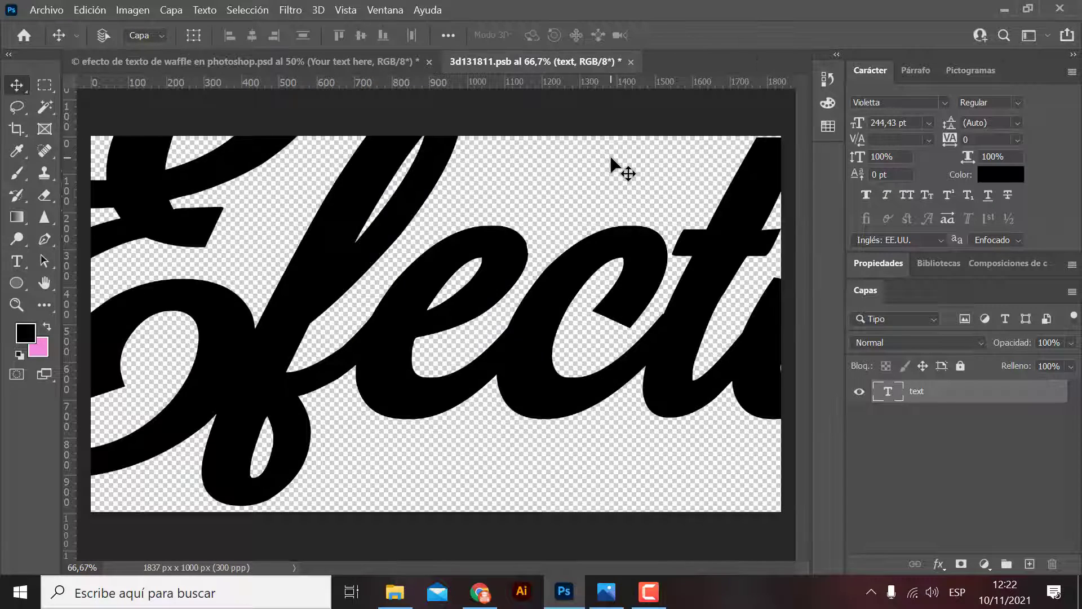
Scale the Efecto text down to fit inside the canvas and save with Ctrl+S
{"action": "key", "text": "ctrl+minus"}
{"action": "key", "text": "ctrl+minus"}
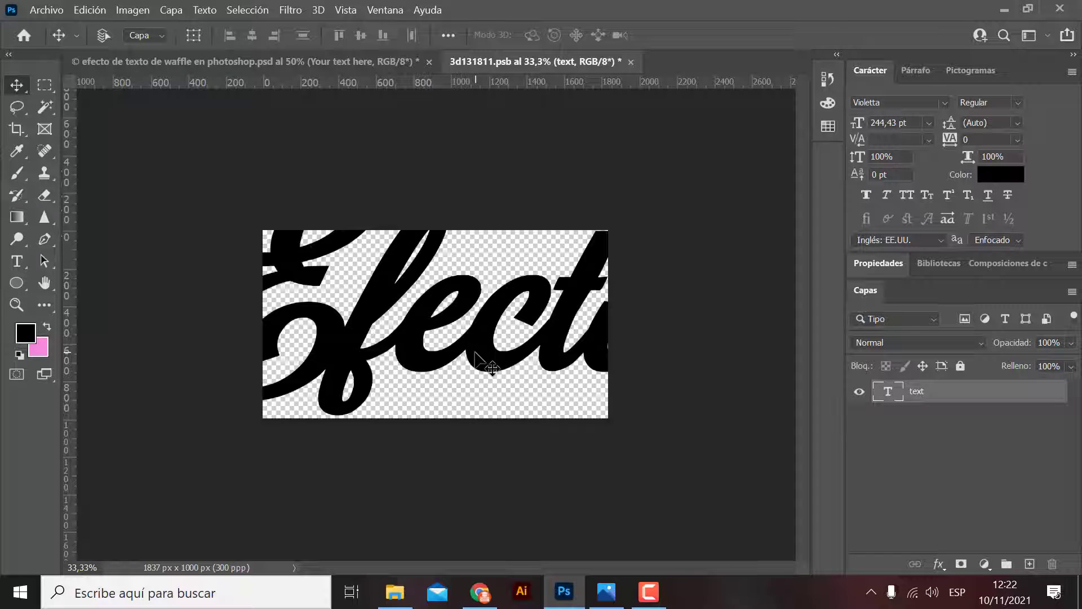
{"action": "key", "text": "ctrl+t"}
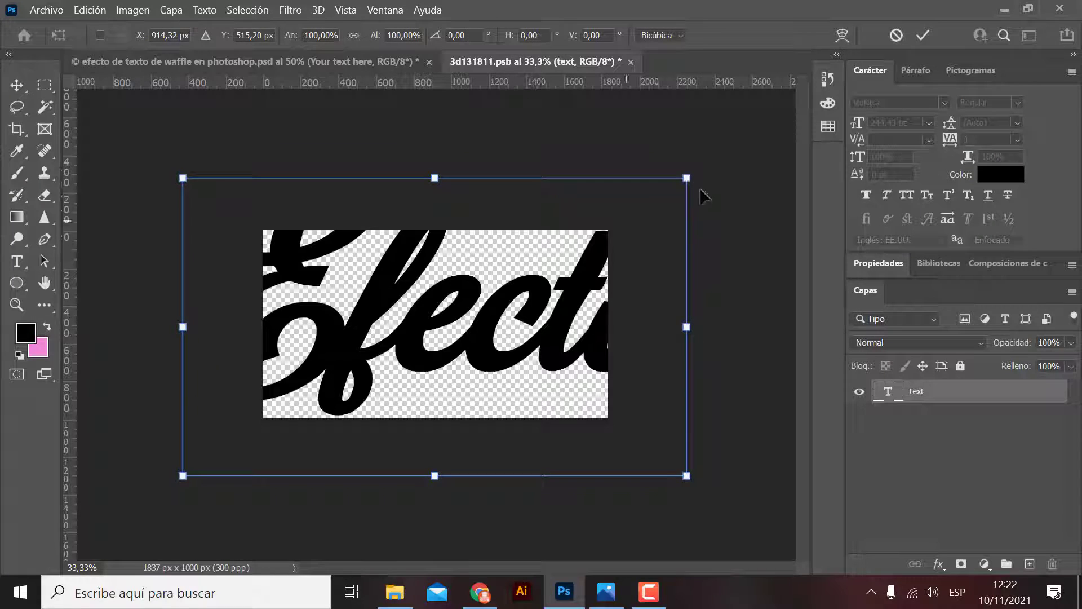
{"action": "key", "text": "Return"}
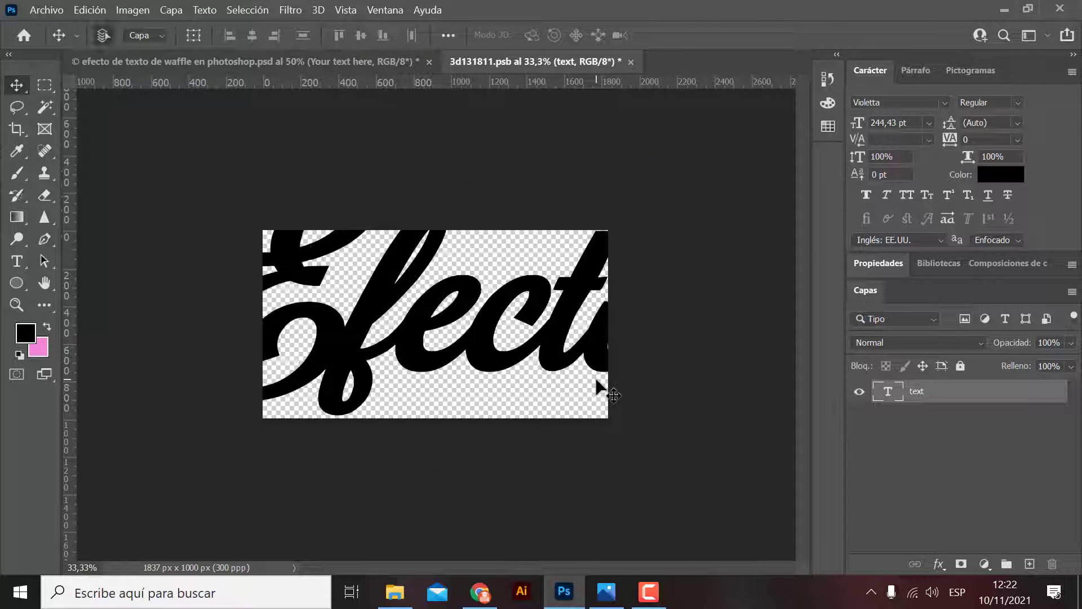
{"action": "key", "text": "ctrl+t"}
{"action": "left_click_drag", "start_coordinate": [688, 177], "coordinate": [586, 214]}
{"action": "left_click_drag", "start_coordinate": [514, 335], "coordinate": [514, 354]}
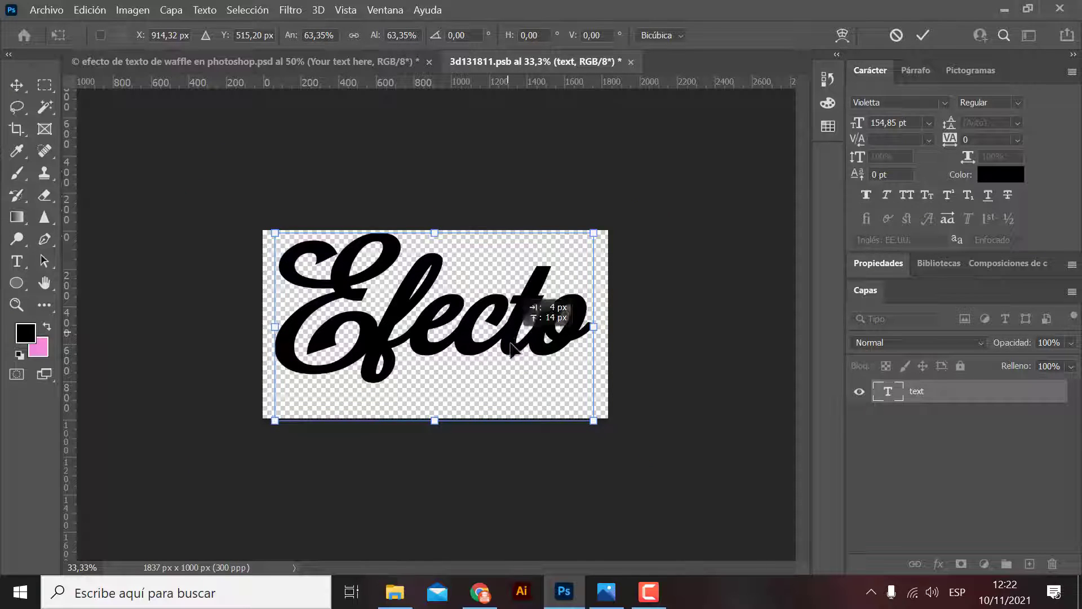
{"action": "key", "text": "Return"}
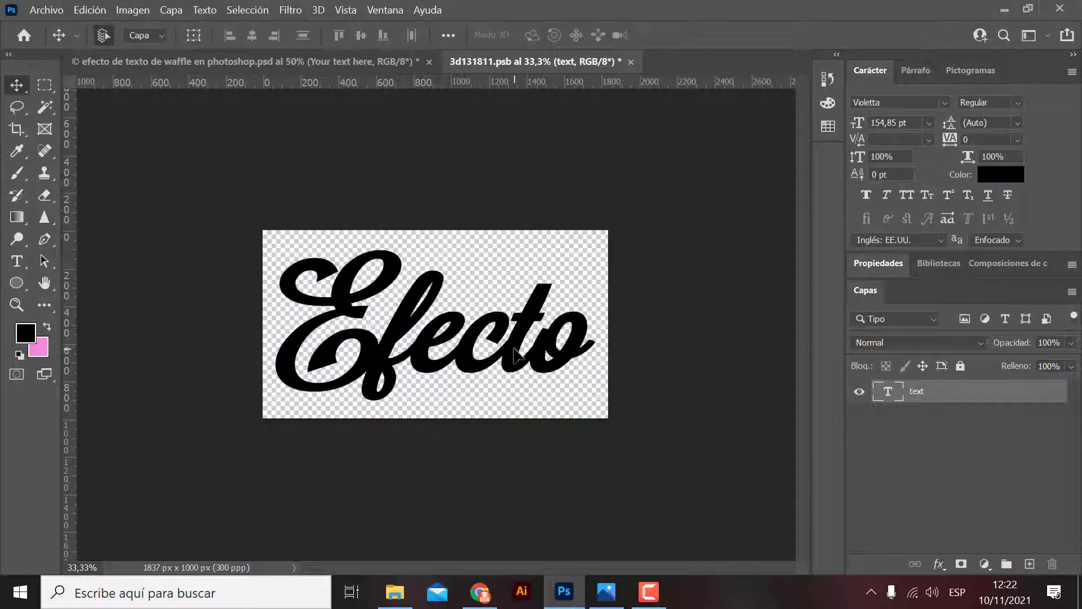
{"action": "key", "text": "ctrl+s"}
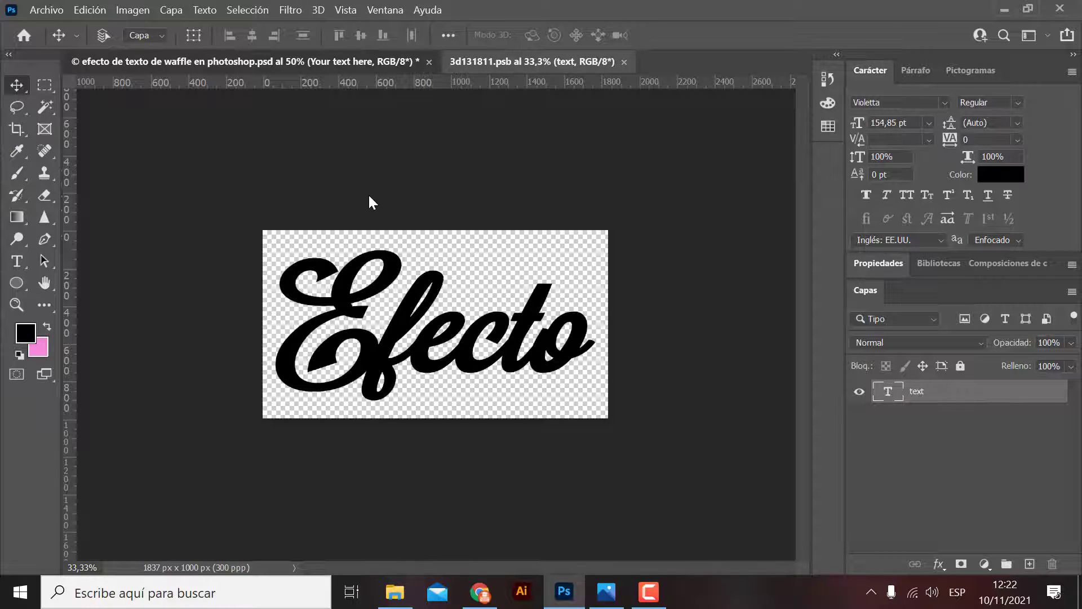
{"action": "key", "text": "ctrl+Tab"}
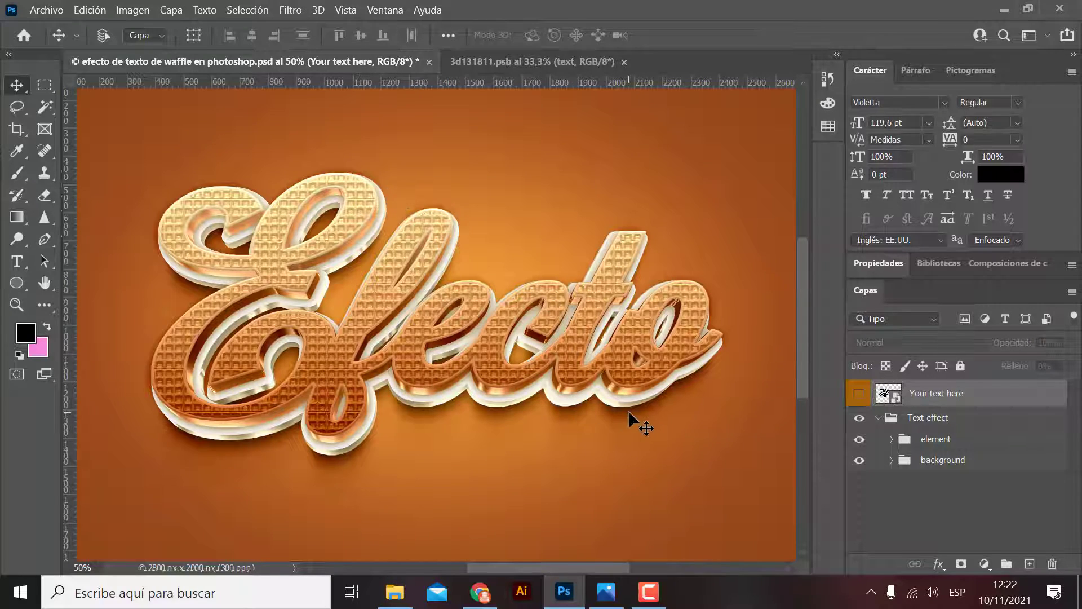
Compare the Efecto waffle render with the text file, then select the element group
{"action": "scroll", "coordinate": [628, 410], "scroll_direction": "down", "scroll_amount": 1}
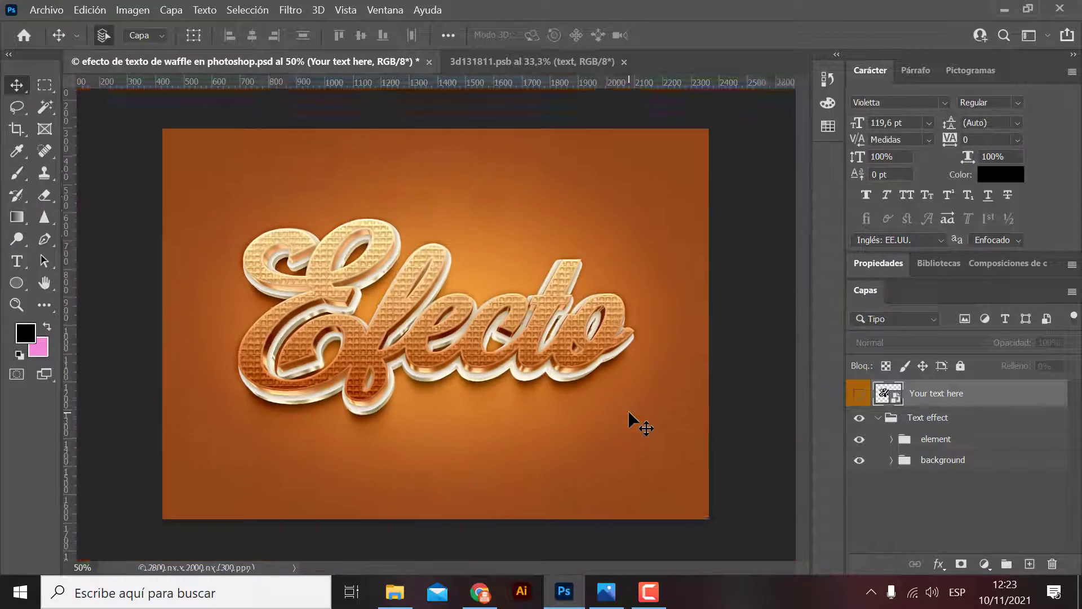
{"action": "scroll", "coordinate": [628, 411], "scroll_direction": "up", "scroll_amount": 2}
{"action": "scroll", "coordinate": [628, 413], "scroll_direction": "down", "scroll_amount": 1}
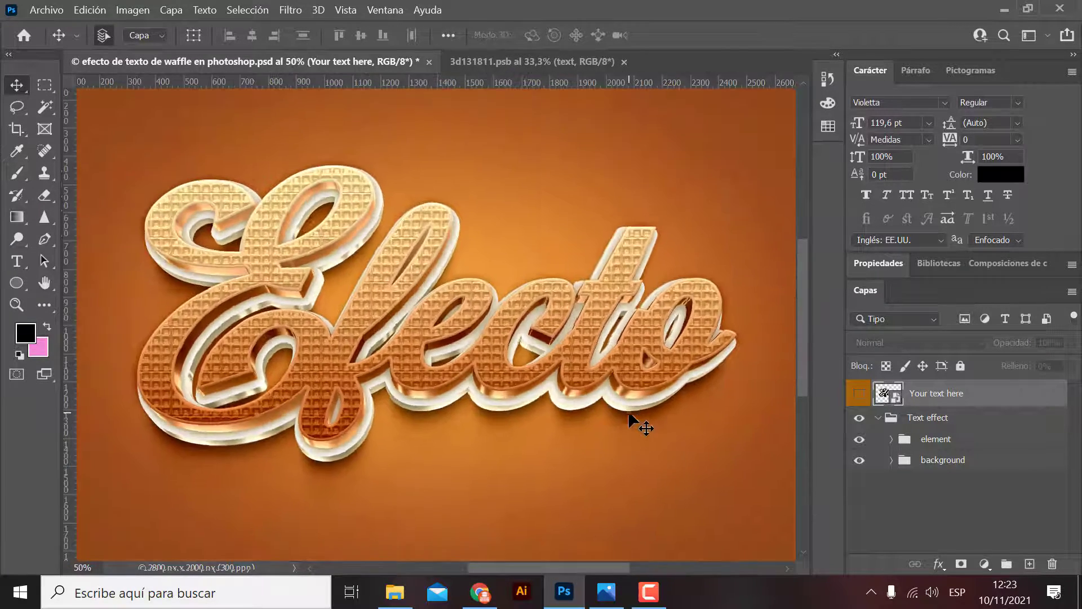
{"action": "scroll", "coordinate": [633, 422], "scroll_direction": "up", "scroll_amount": 2}
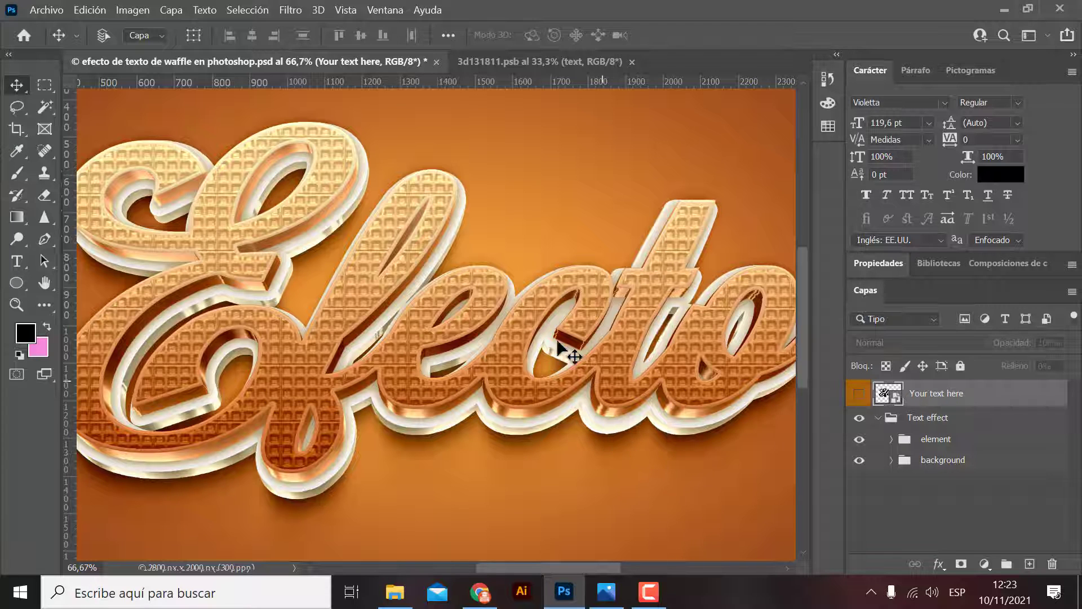
{"action": "key", "text": "ctrl+minus"}
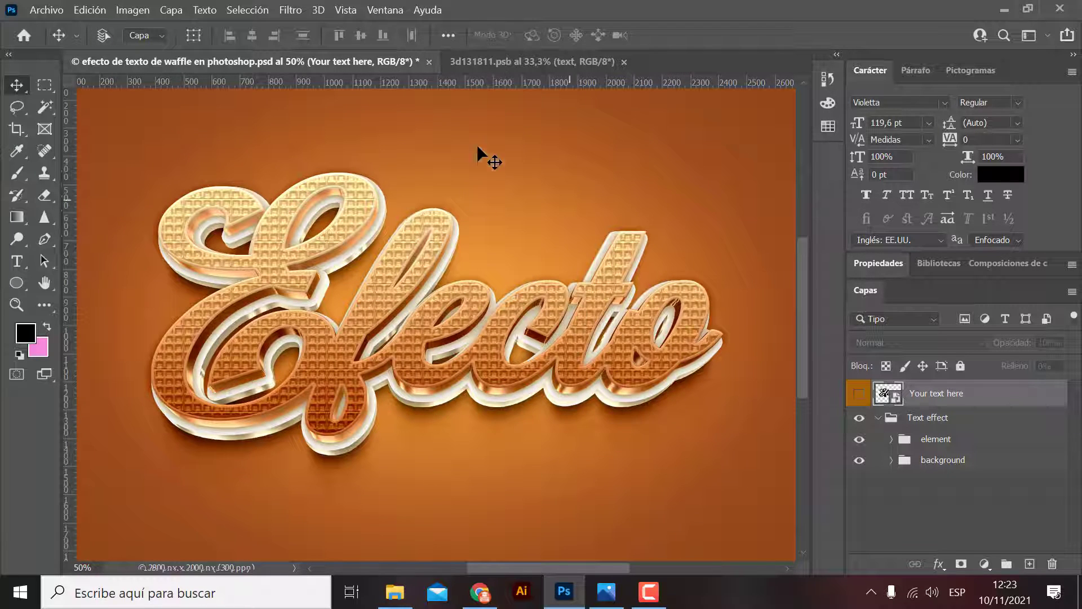
{"action": "left_click", "coordinate": [502, 60]}
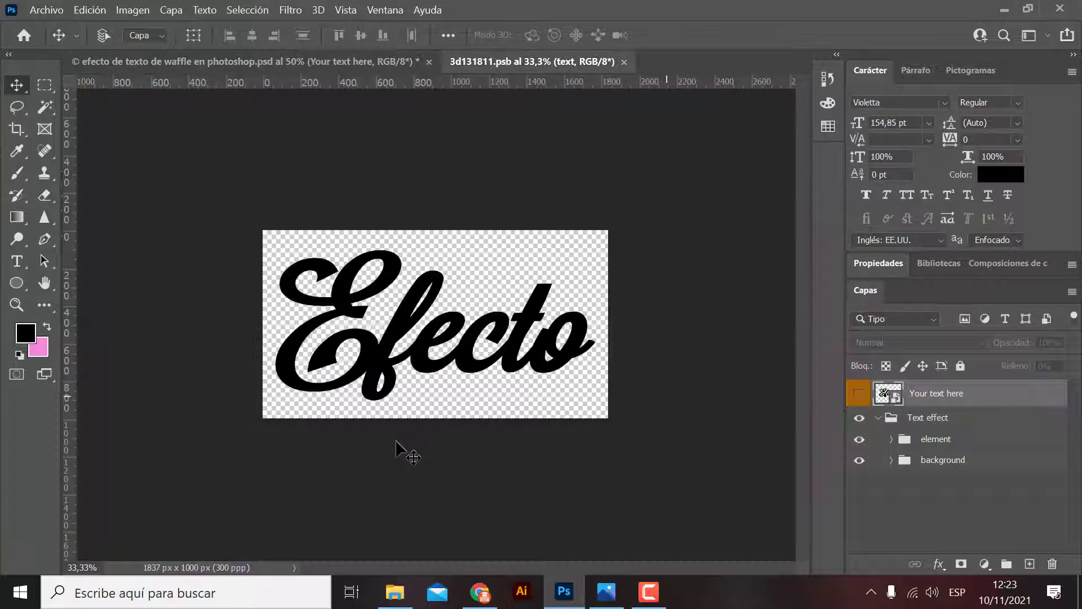
{"action": "left_click", "coordinate": [255, 58]}
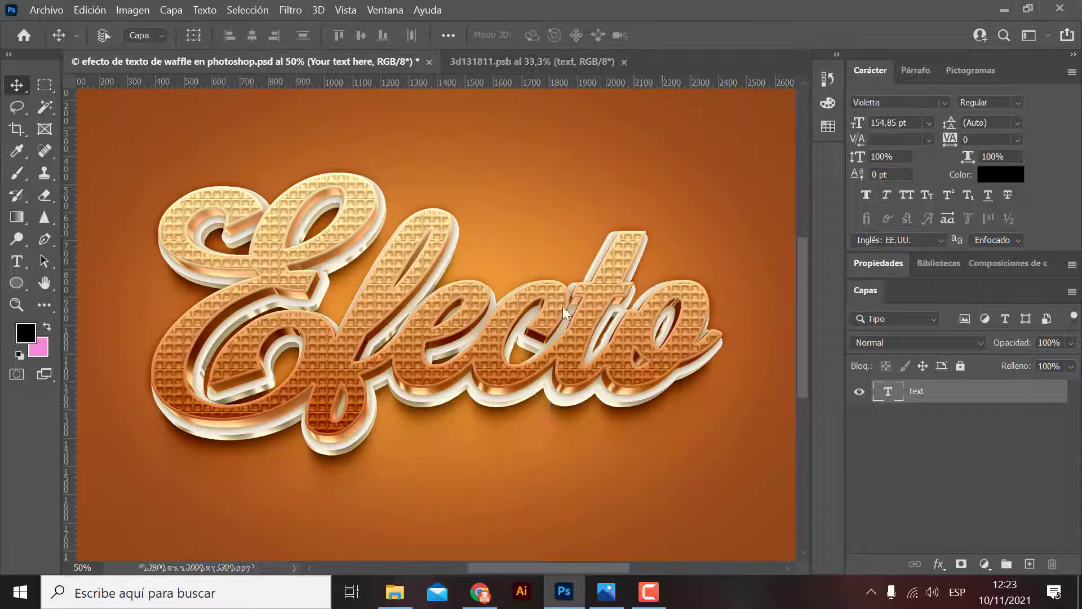
{"action": "key", "text": "ctrl+plus"}
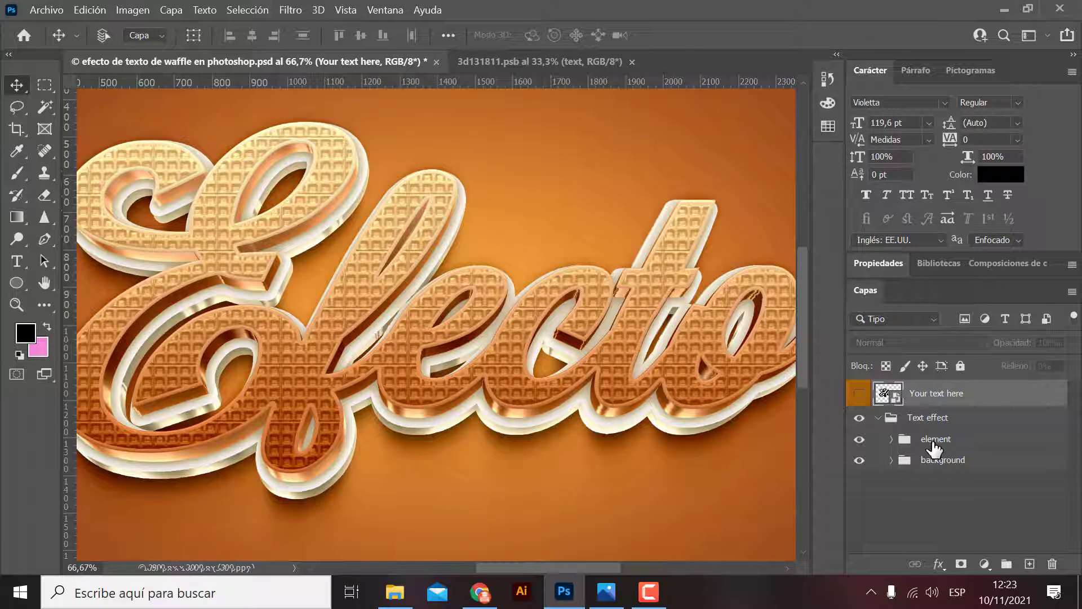
{"action": "left_click", "coordinate": [951, 441]}
Expand the element and effect groups and select the main layer
{"action": "left_click", "coordinate": [891, 439]}
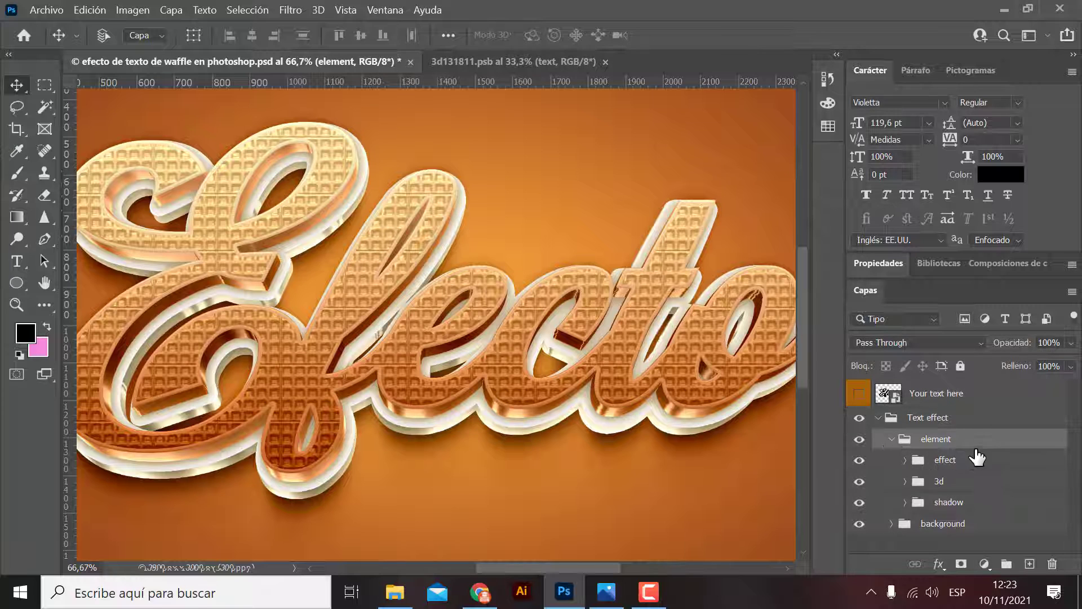
{"action": "left_click", "coordinate": [905, 460]}
{"action": "scroll", "coordinate": [1001, 463], "scroll_direction": "down", "scroll_amount": 2}
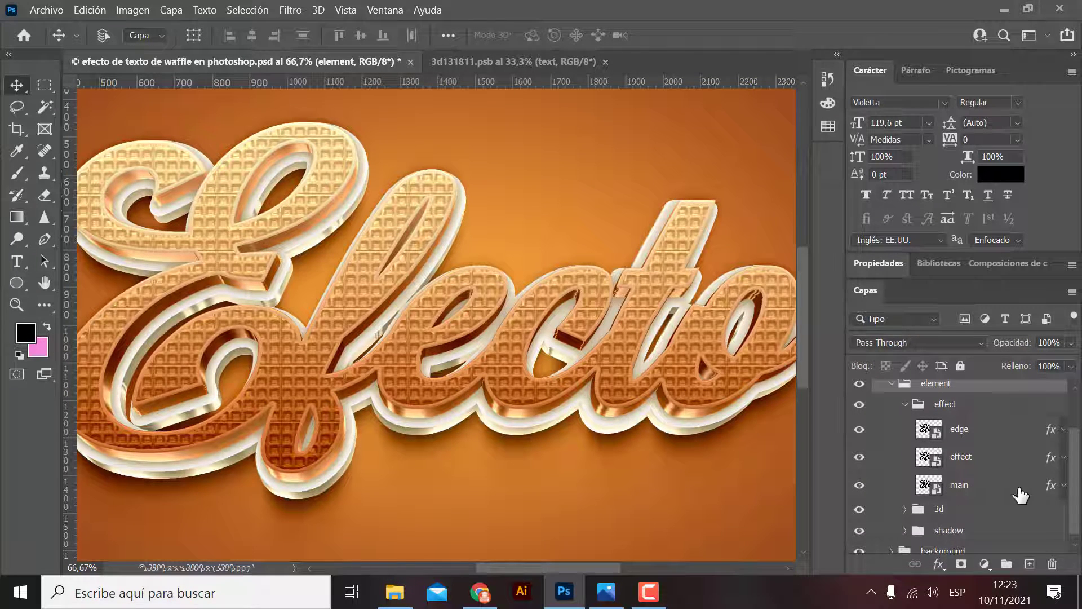
{"action": "left_click", "coordinate": [1051, 490]}
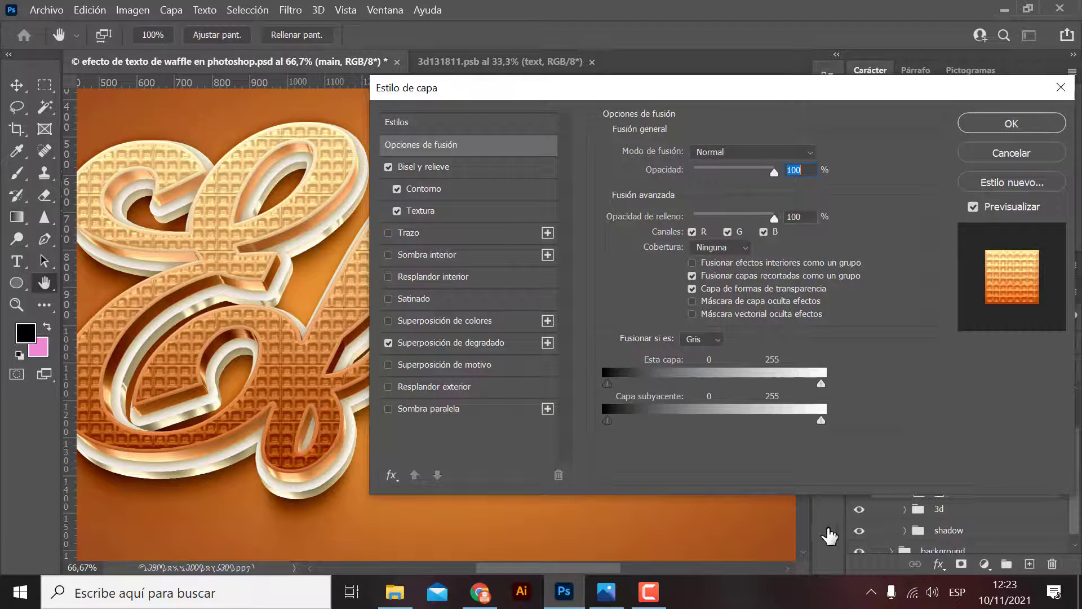
Lower the main layer's Textura Escala so the waffle grid becomes much finer
{"action": "left_click", "coordinate": [422, 213]}
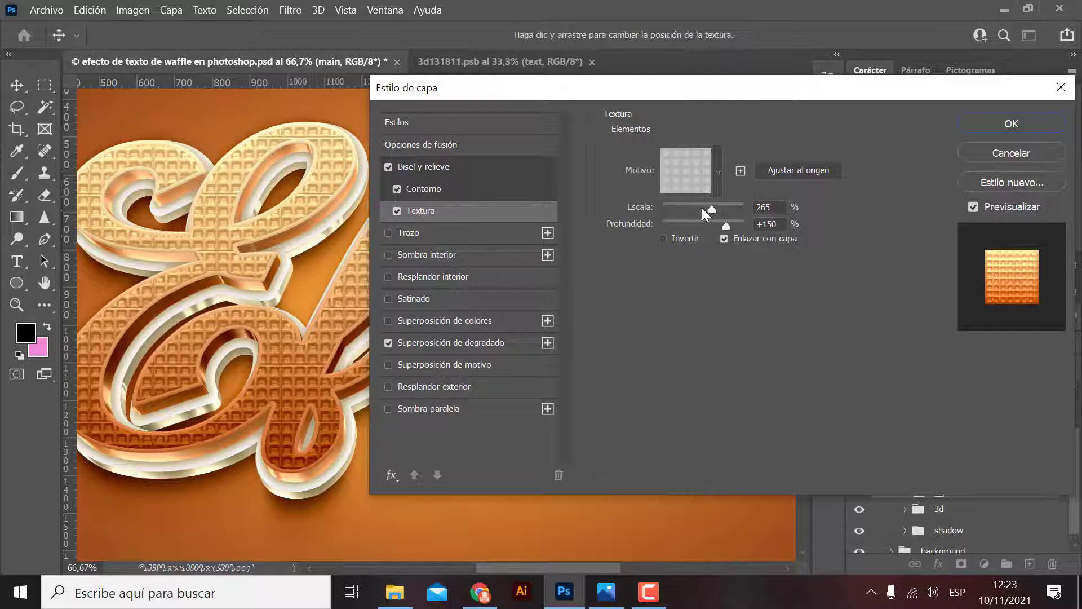
{"action": "left_click_drag", "start_coordinate": [701, 213], "coordinate": [683, 208]}
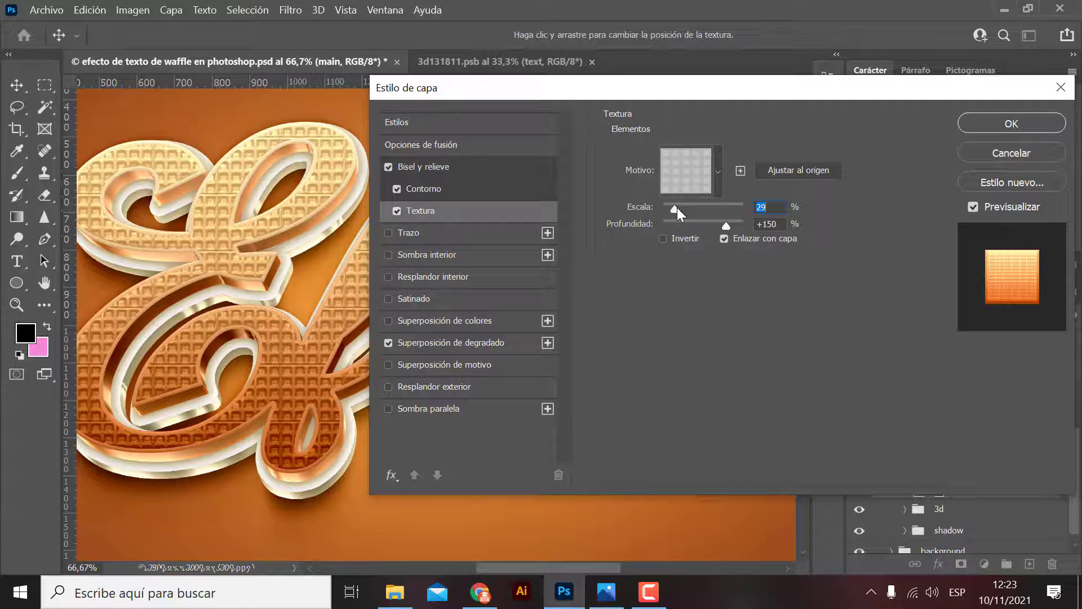
{"action": "left_click", "coordinate": [969, 123]}
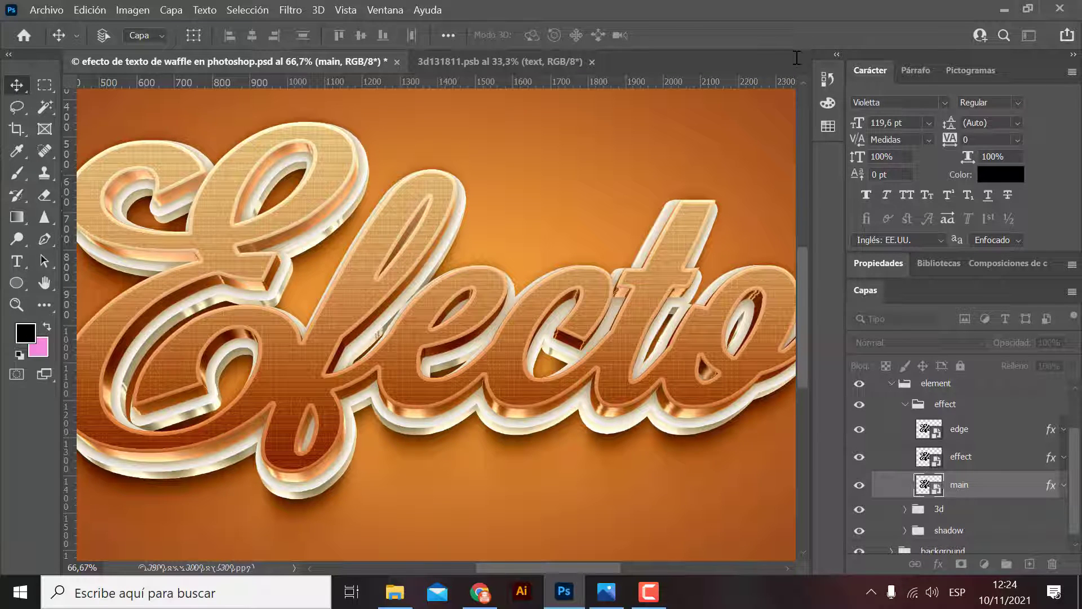
Inspect the lettering up close, then set the main layer's Textura Escala to 53%
{"action": "key", "text": "ctrl+plus"}
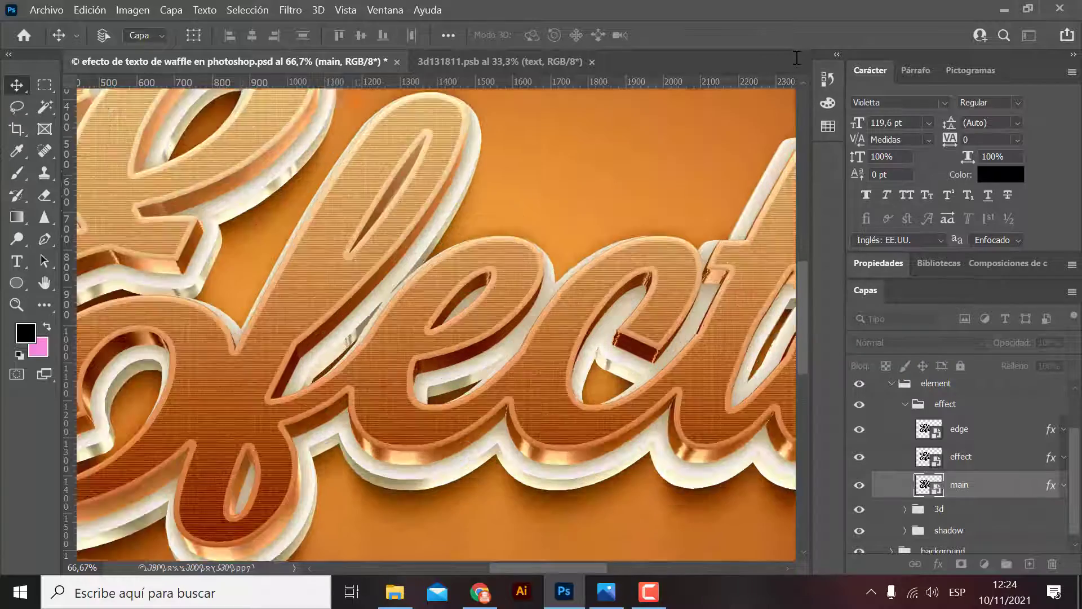
{"action": "key", "text": "ctrl+plus"}
{"action": "key", "text": "ctrl+plus"}
{"action": "key", "text": "ctrl+plus"}
{"action": "key", "text": "ctrl+plus"}
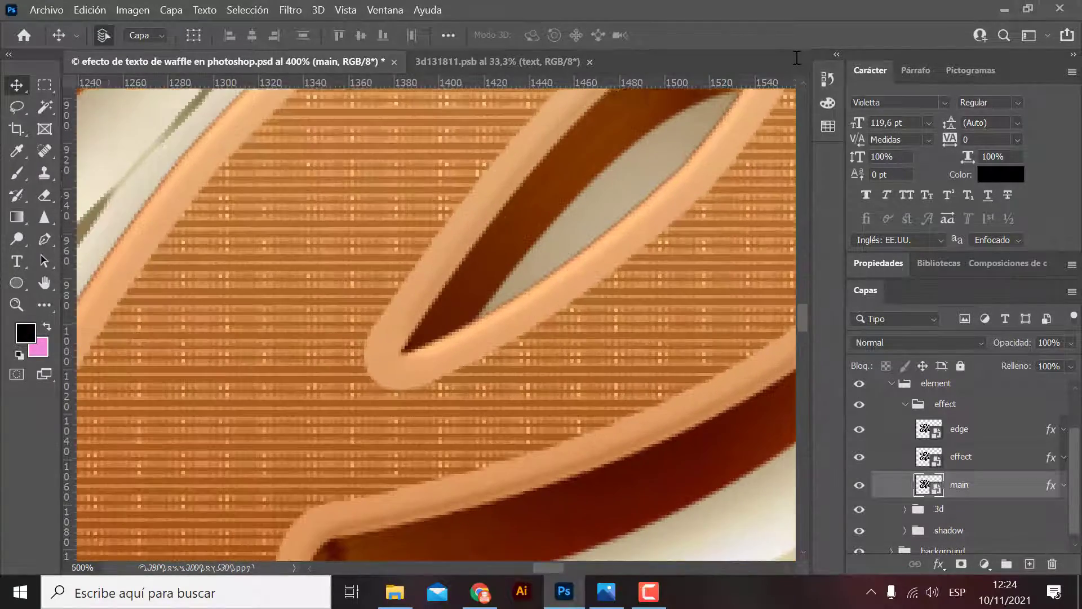
{"action": "key", "text": "ctrl+minus"}
{"action": "key", "text": "ctrl+minus"}
{"action": "key", "text": "ctrl+minus"}
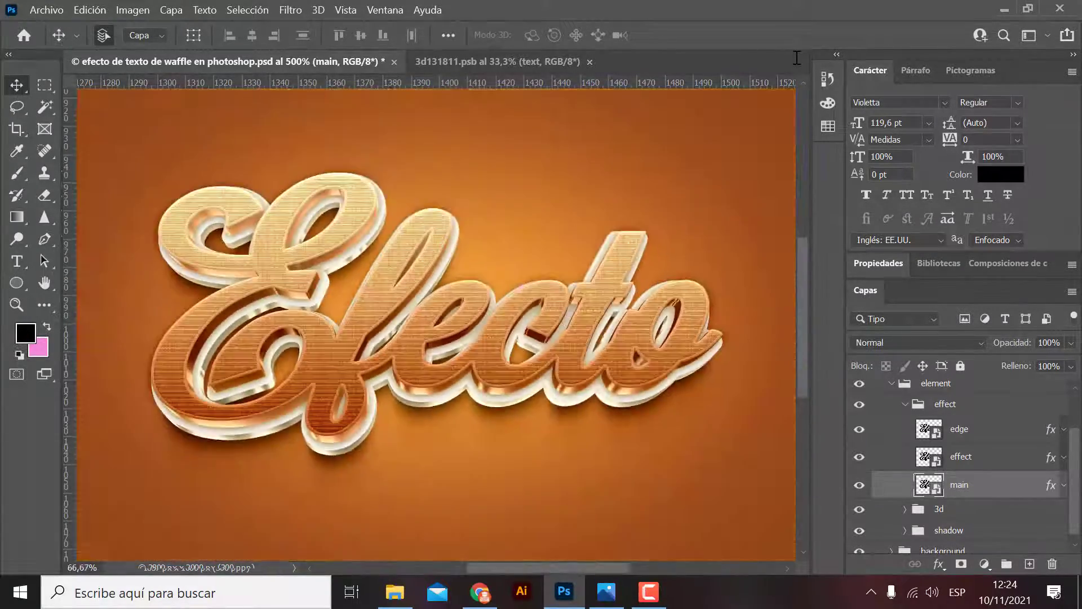
{"action": "key", "text": "ctrl+plus"}
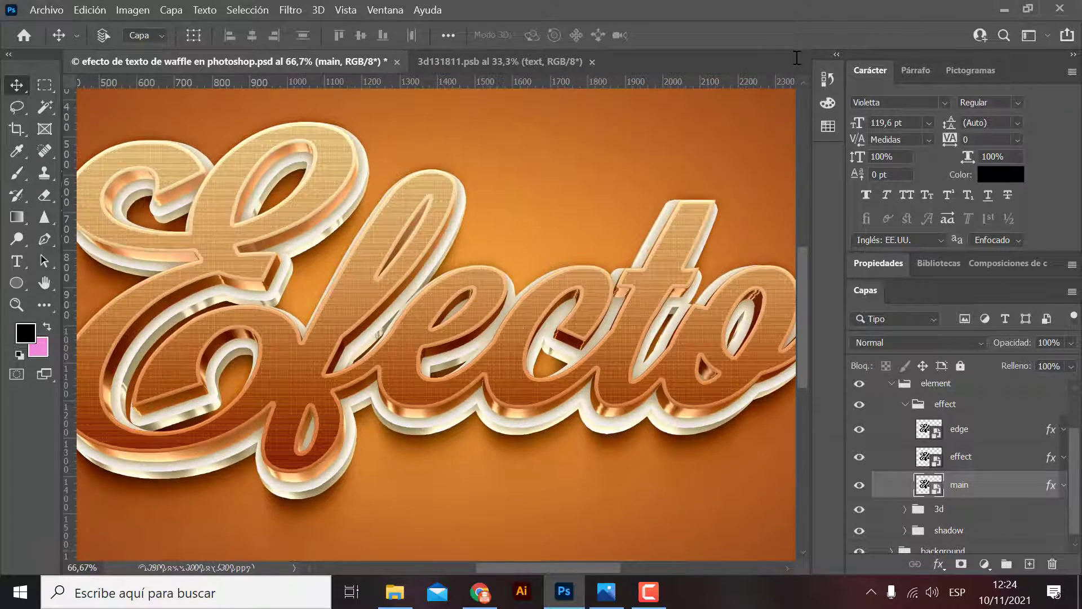
{"action": "double_click", "coordinate": [1052, 488]}
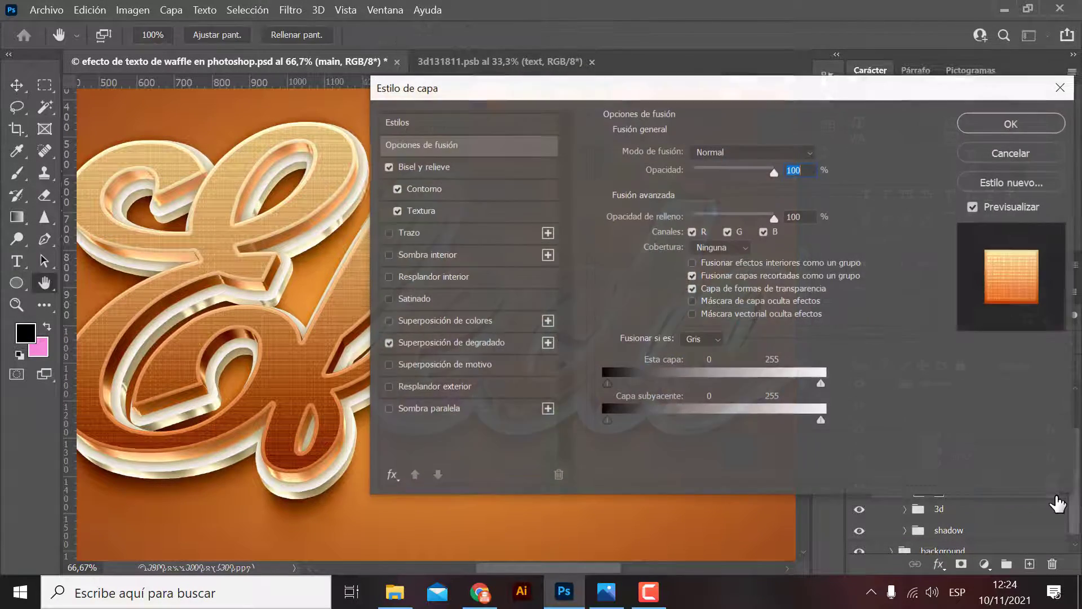
{"action": "left_click", "coordinate": [420, 211]}
{"action": "left_click_drag", "start_coordinate": [680, 207], "coordinate": [685, 207]}
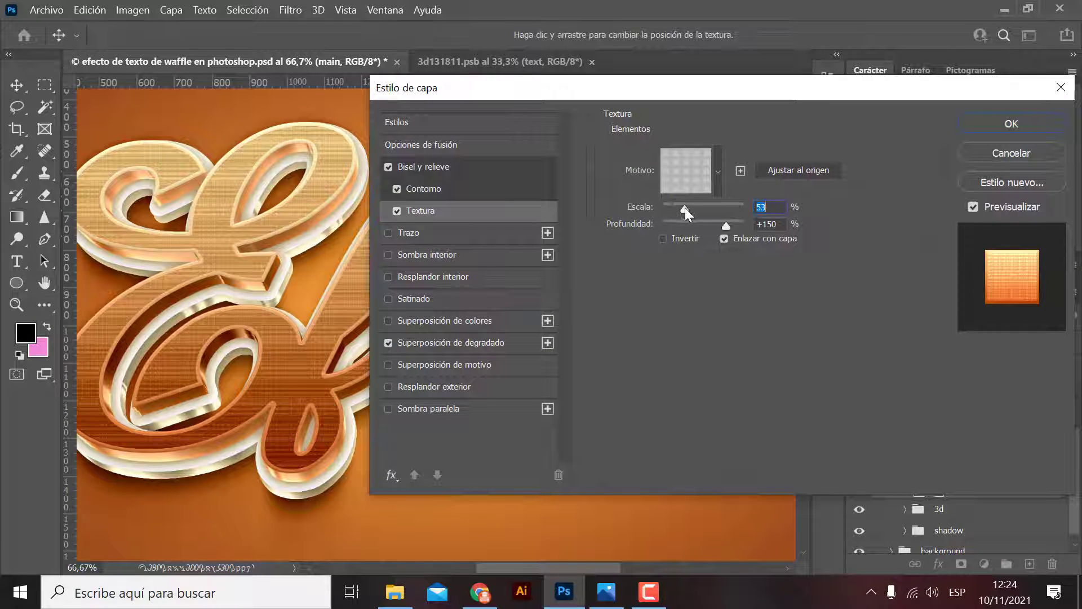
{"action": "left_click", "coordinate": [995, 129]}
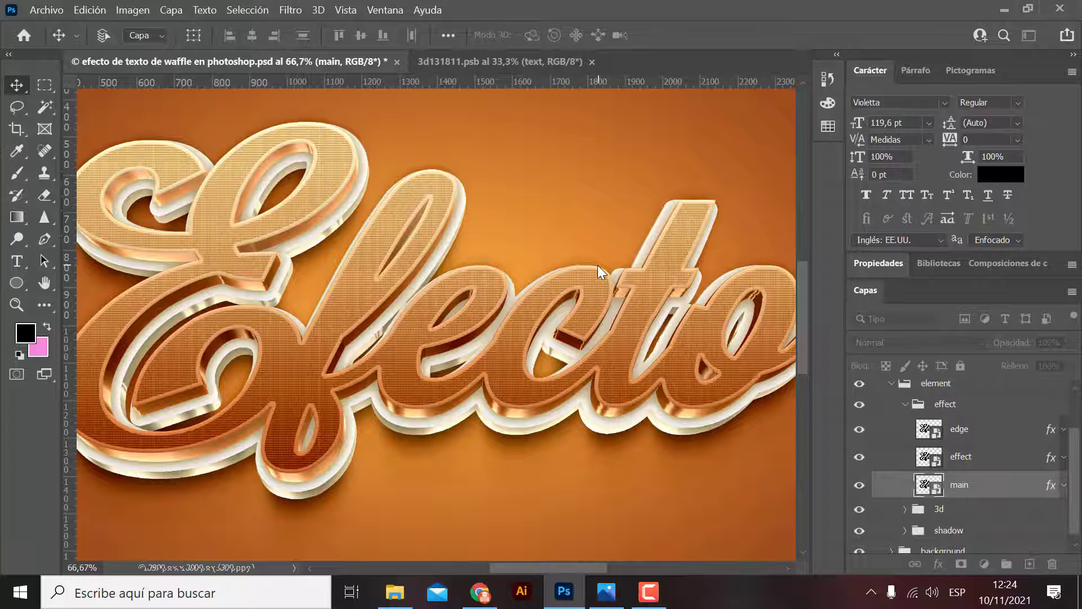
Select the light layer, inspect the waffle texture at various zooms, then reselect main
{"action": "key", "text": "ctrl+1"}
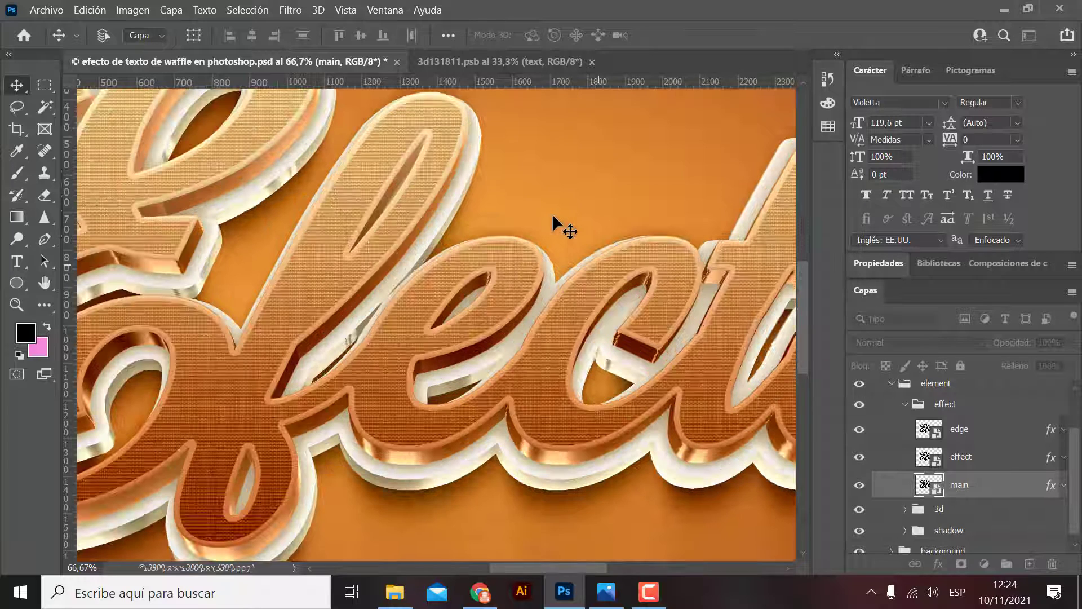
{"action": "left_click", "coordinate": [553, 214], "text": "ctrl"}
{"action": "key", "text": "ctrl+plus"}
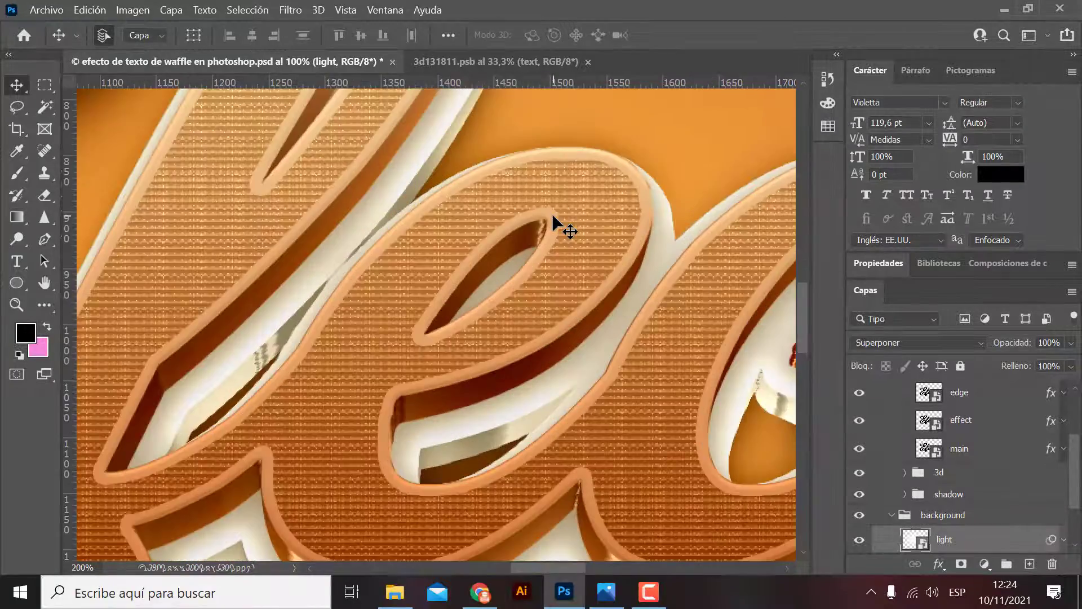
{"action": "key", "text": "ctrl+plus"}
{"action": "key", "text": "ctrl+minus"}
{"action": "key", "text": "ctrl+minus"}
{"action": "key", "text": "ctrl+minus"}
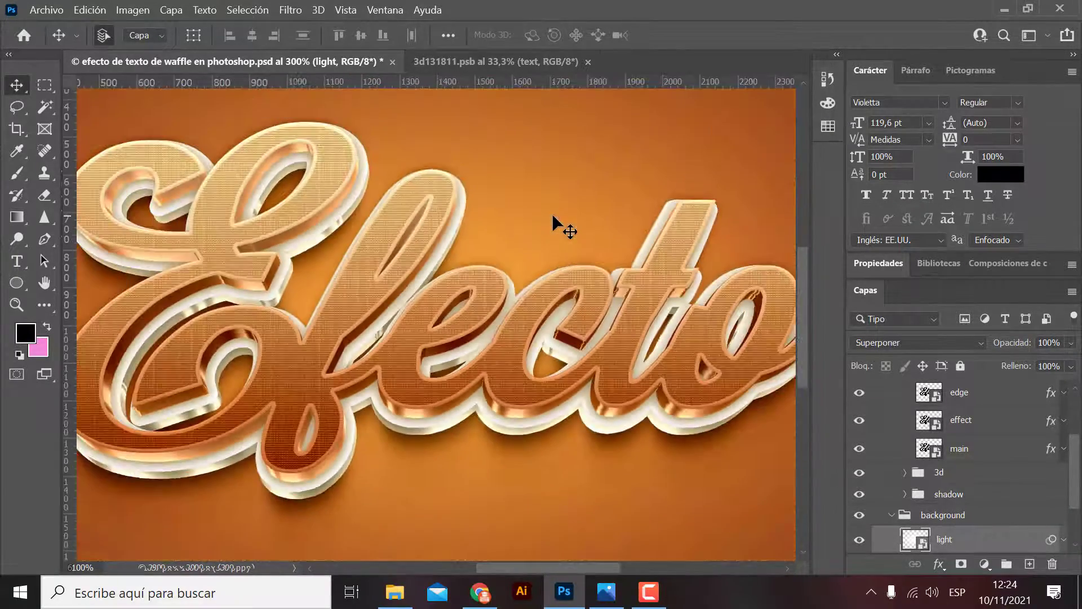
{"action": "key", "text": "ctrl+minus"}
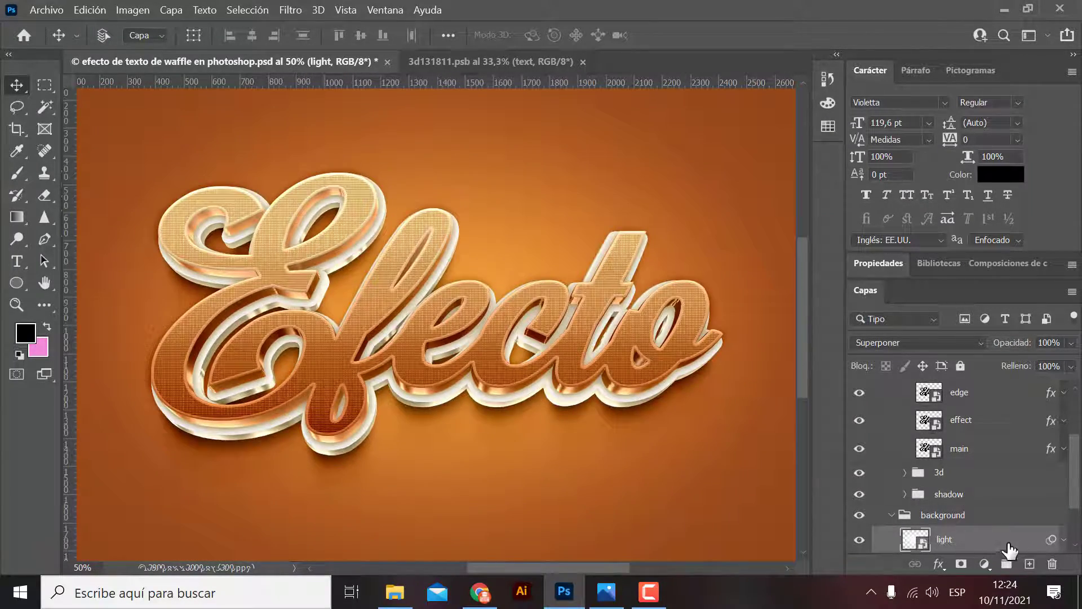
{"action": "key", "text": "shift+alt+n"}
{"action": "left_click", "coordinate": [987, 458]}
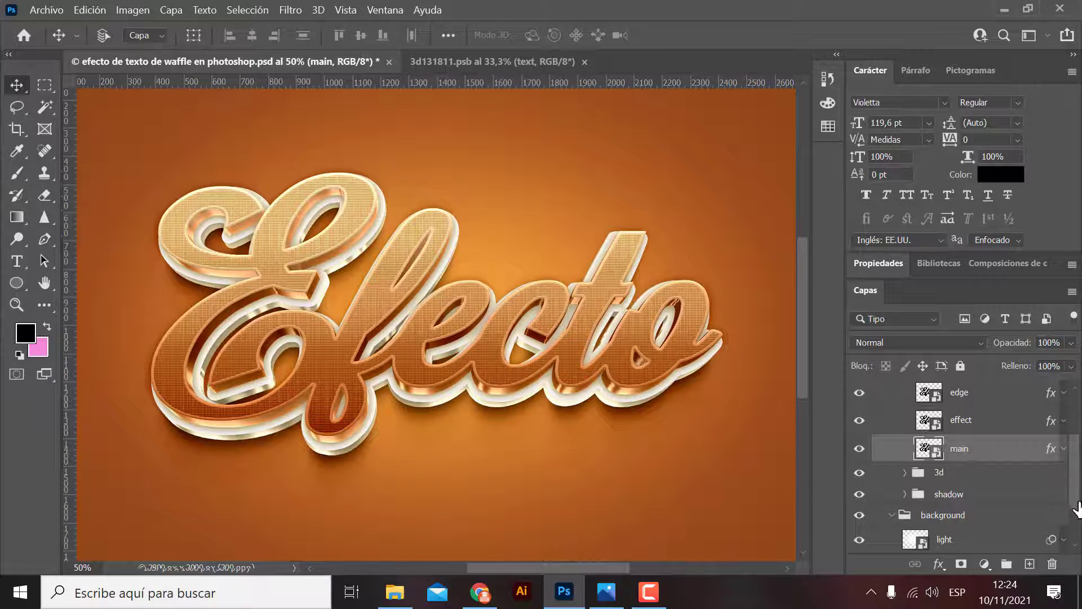
Set the main layer's Textura Escala to 87% for a coarser waffle grid
{"action": "double_click", "coordinate": [1050, 449]}
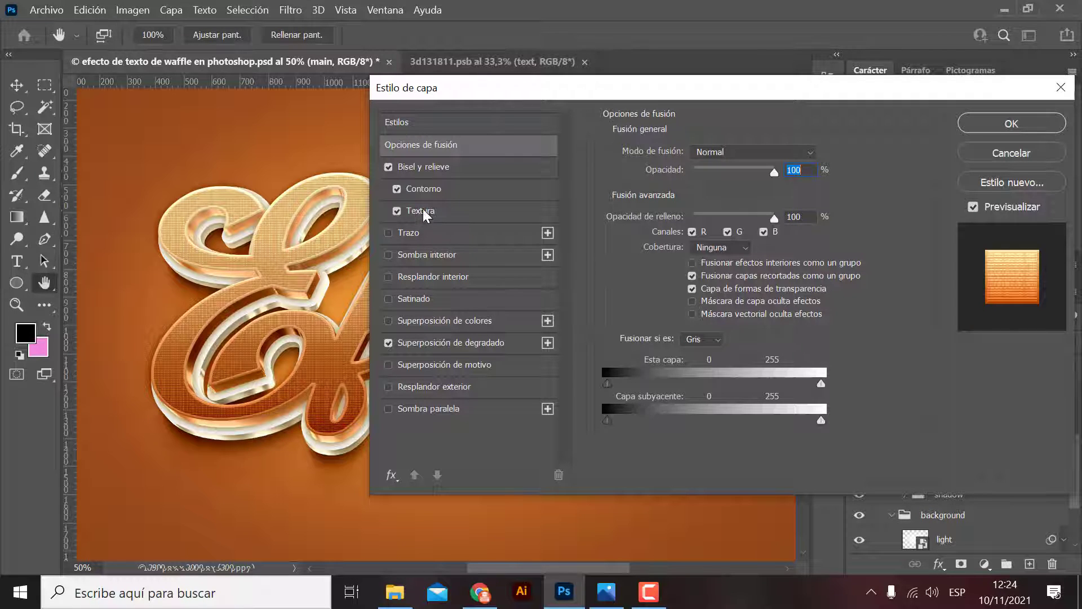
{"action": "left_click", "coordinate": [462, 214]}
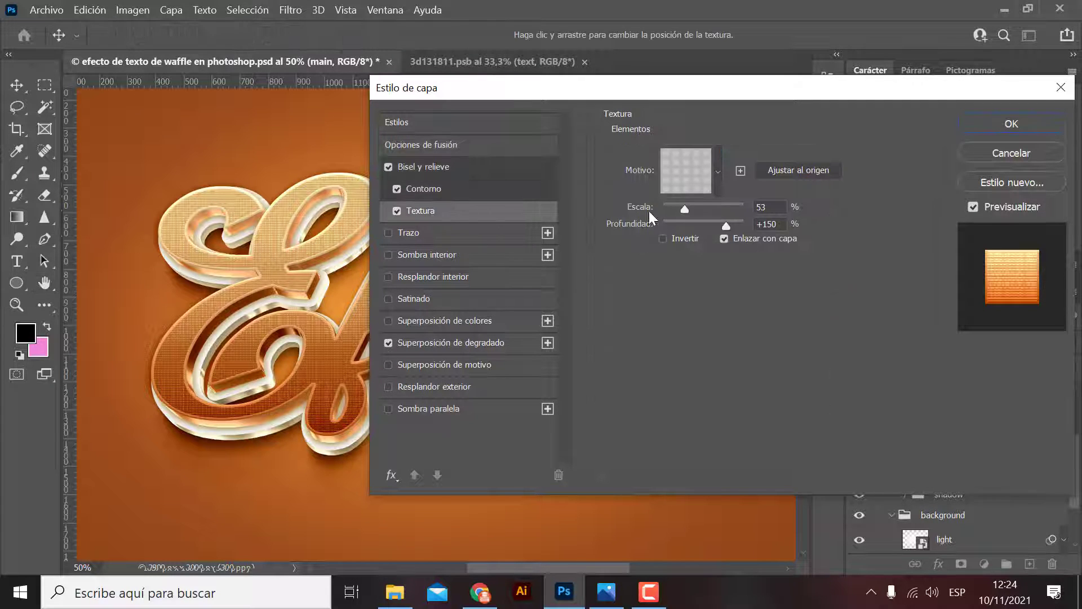
{"action": "left_click", "coordinate": [702, 206]}
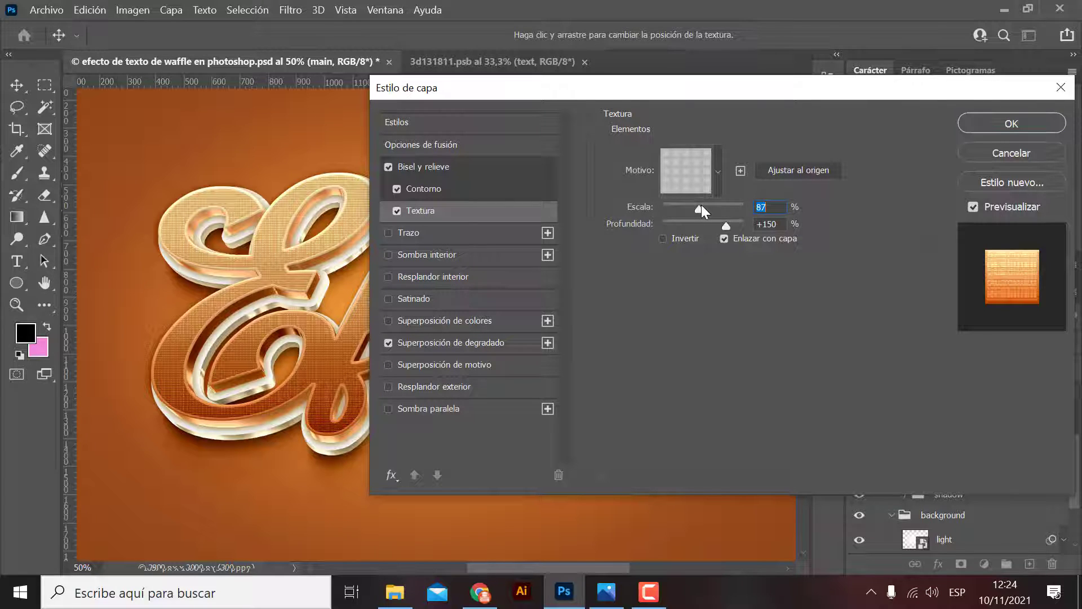
{"action": "left_click", "coordinate": [997, 129]}
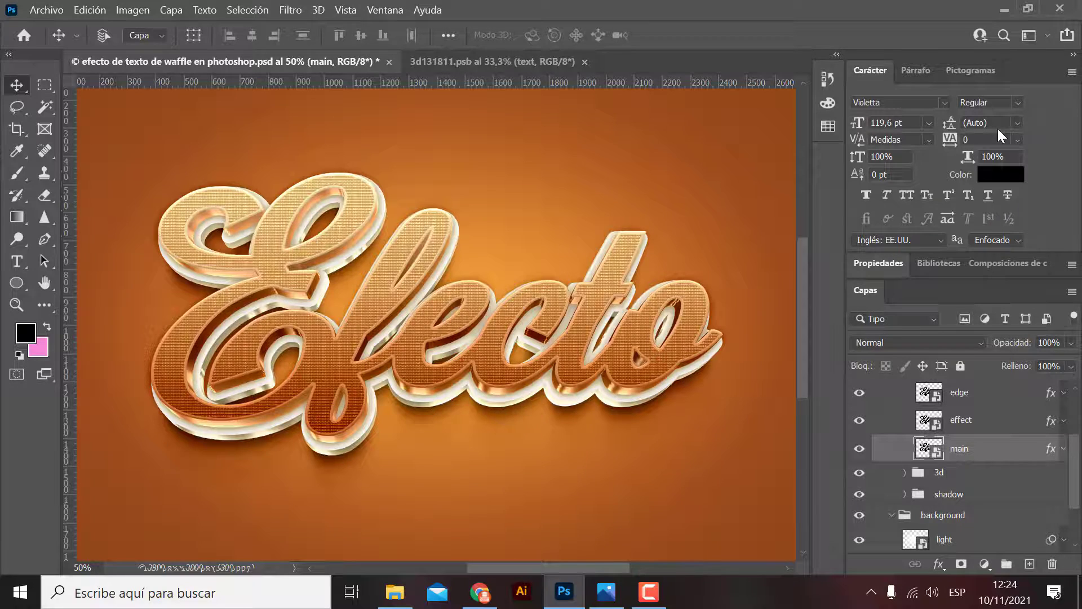
{"action": "key", "text": "ctrl+plus"}
{"action": "key", "text": "ctrl+plus"}
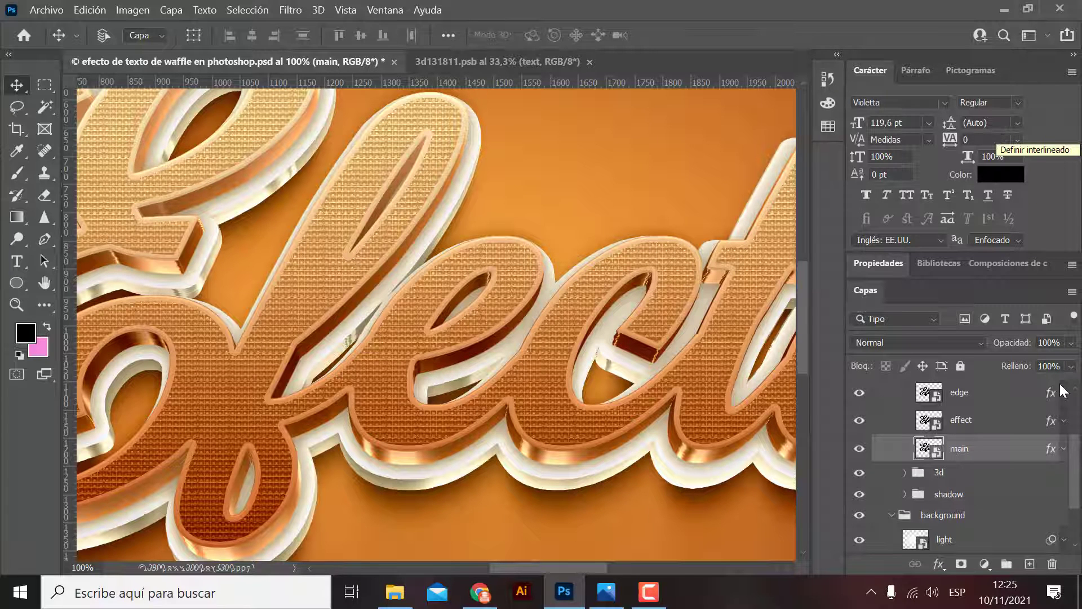
Try a +504 Textura Profundidad on the main layer, then cancel the change
{"action": "double_click", "coordinate": [1043, 451]}
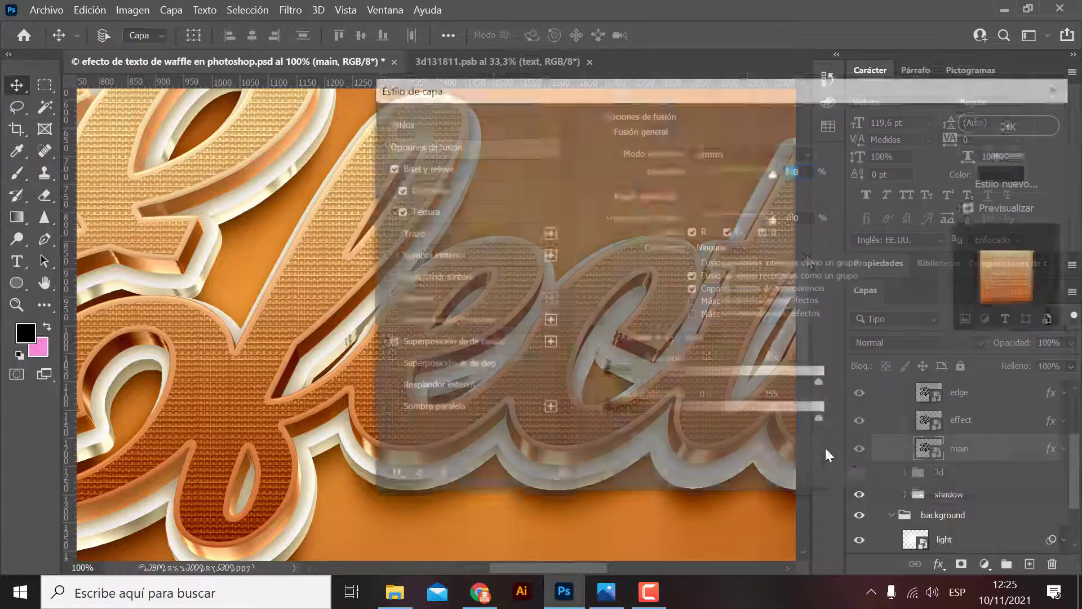
{"action": "left_click", "coordinate": [454, 215]}
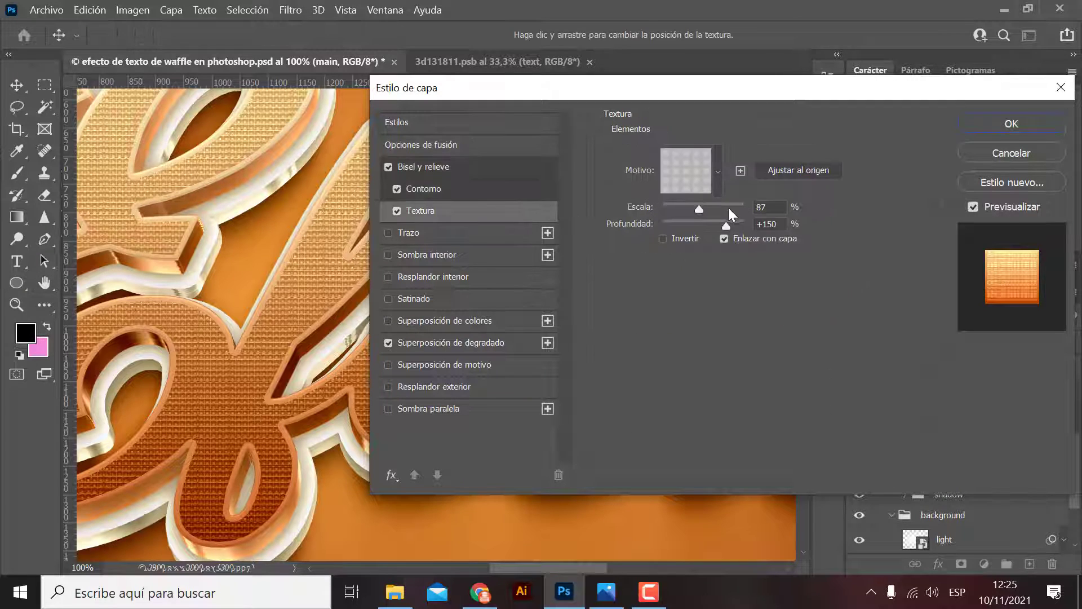
{"action": "left_click_drag", "start_coordinate": [733, 222], "coordinate": [734, 222]}
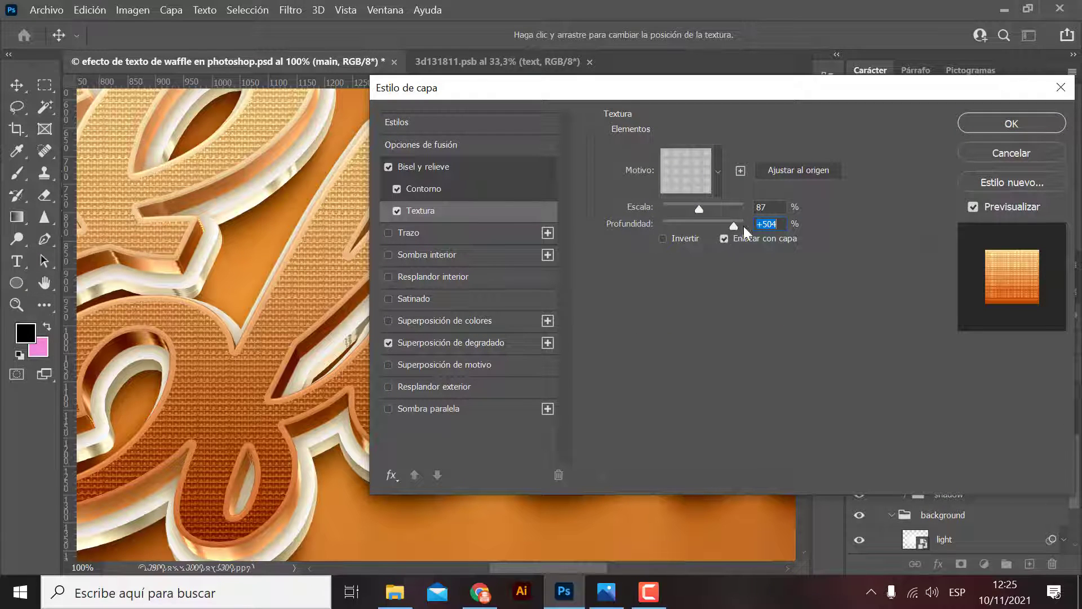
{"action": "left_click", "coordinate": [1007, 155]}
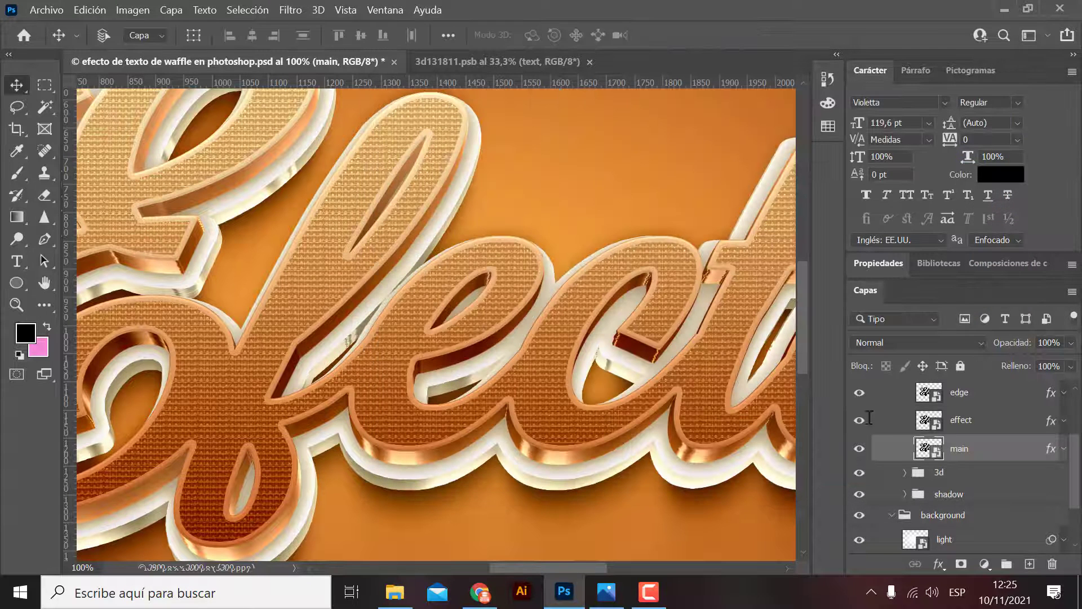
Set the main layer's Textura Escala to 226% for large waffle squares
{"action": "double_click", "coordinate": [1044, 455]}
{"action": "left_click", "coordinate": [423, 211]}
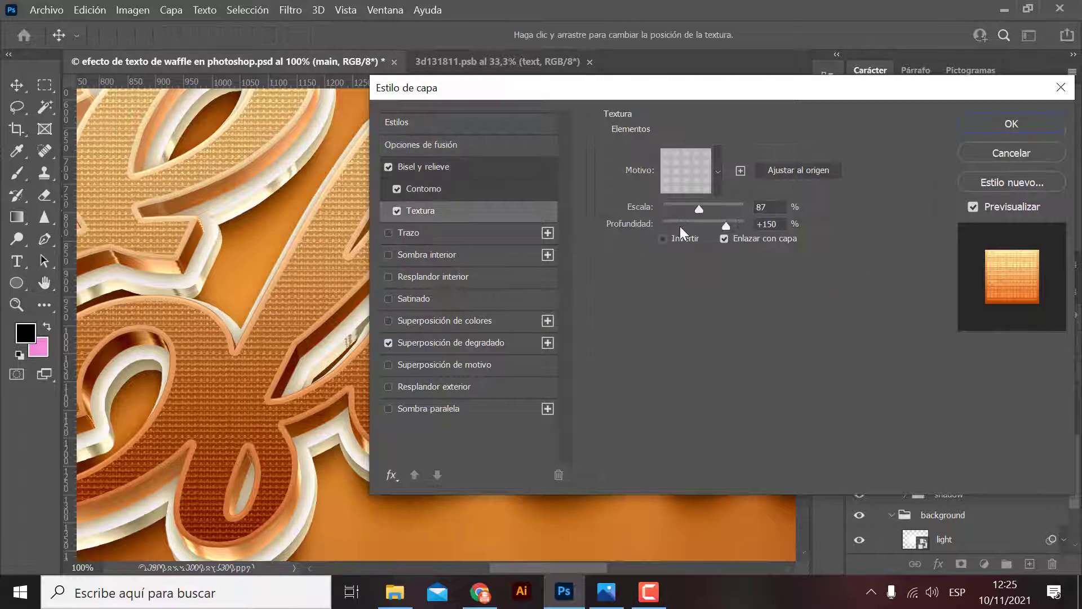
{"action": "left_click_drag", "start_coordinate": [719, 207], "coordinate": [711, 208]}
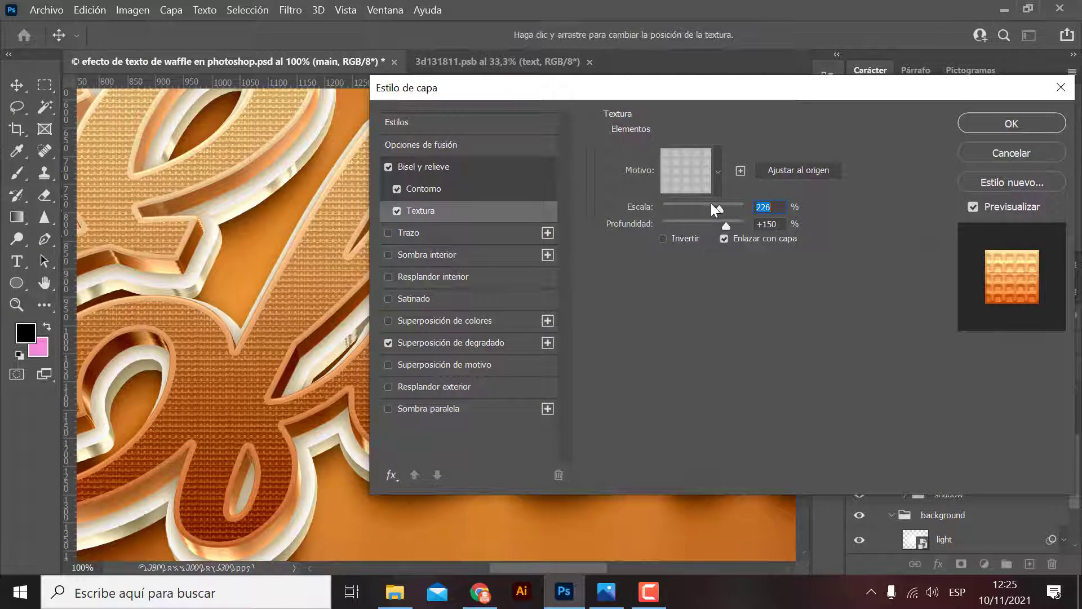
{"action": "left_click", "coordinate": [984, 128]}
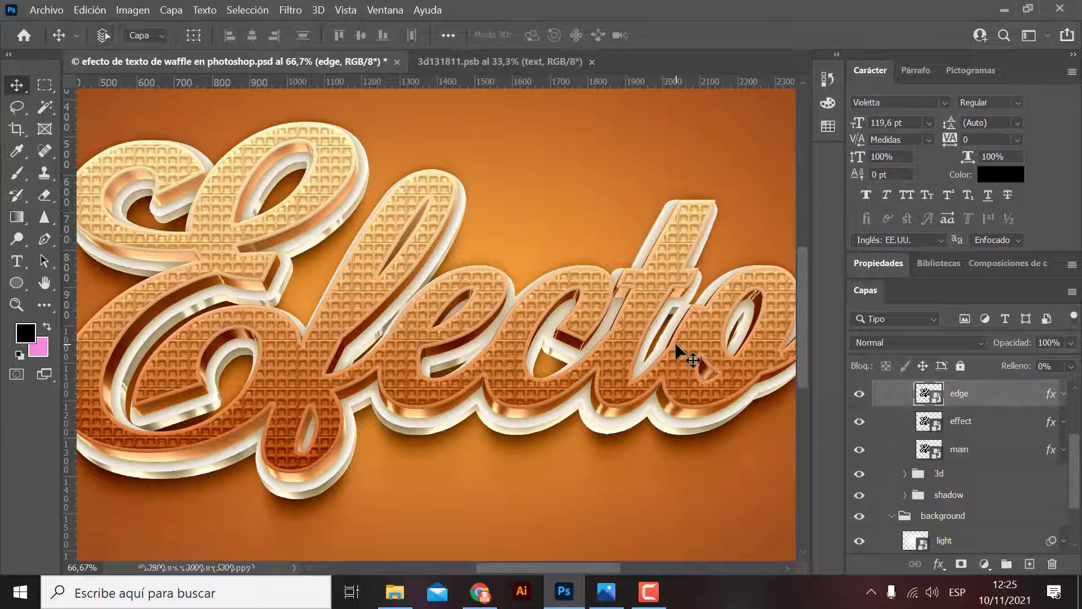
Collapse the effect group, toggle the shadow group off and on, and collapse the background group
{"action": "key", "text": "ctrl+minus"}
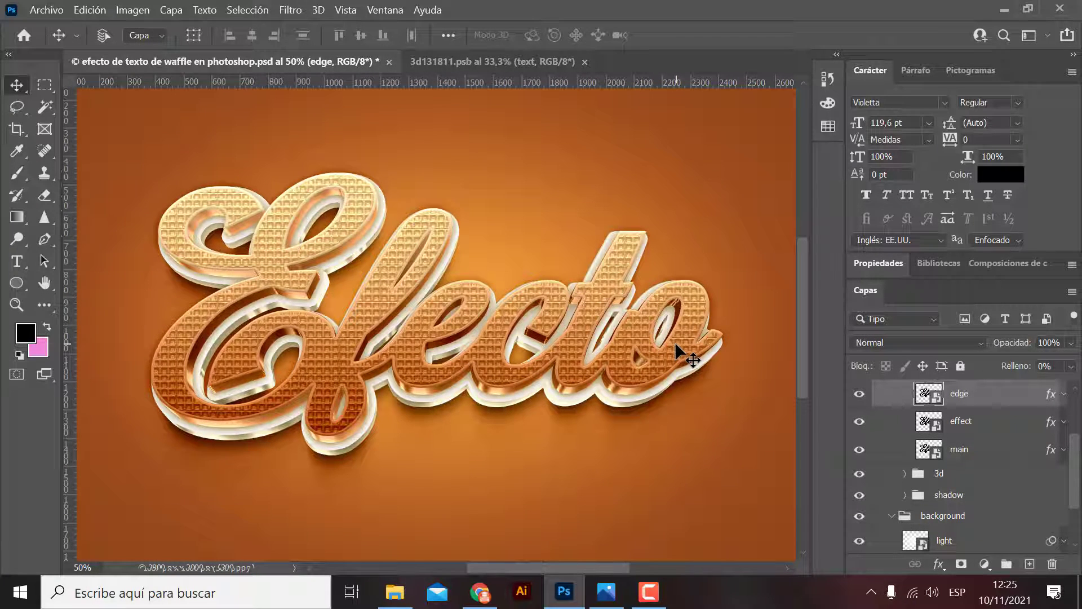
{"action": "key", "text": "ctrl+minus"}
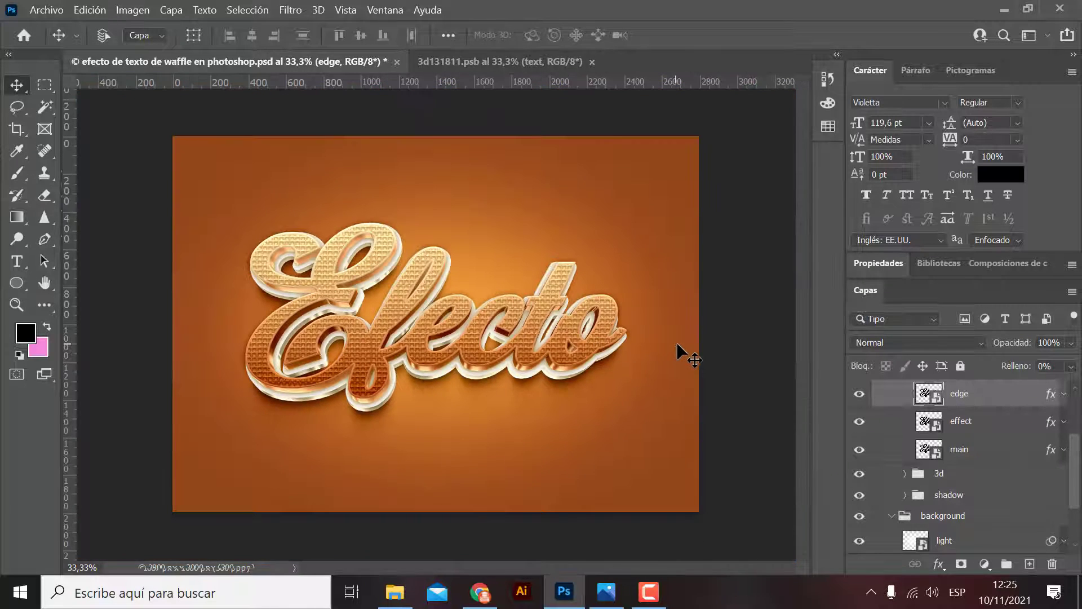
{"action": "scroll", "coordinate": [941, 459], "scroll_direction": "up", "scroll_amount": 3}
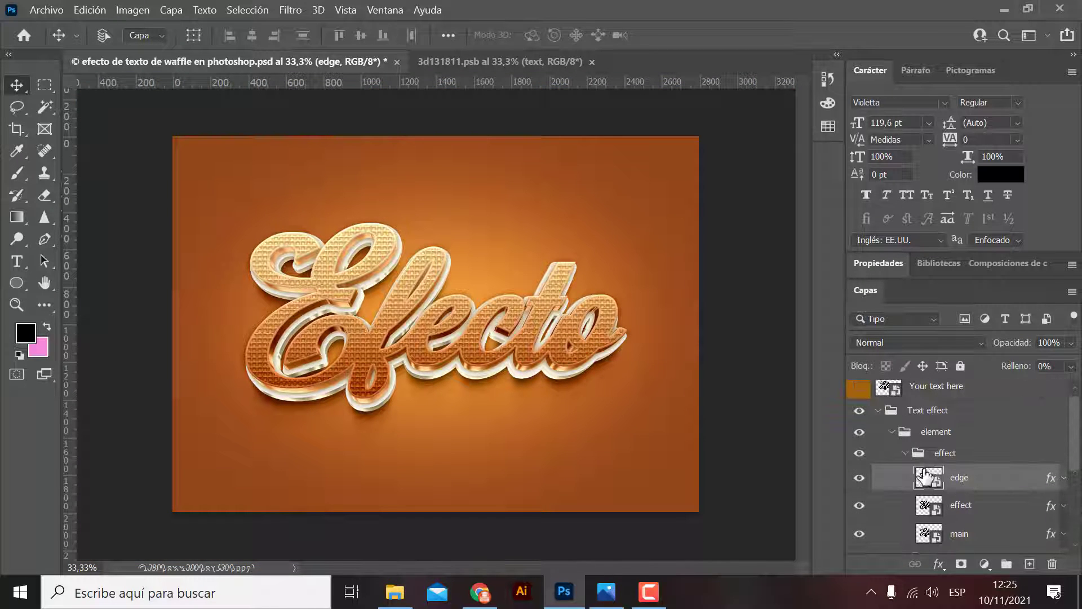
{"action": "left_click", "coordinate": [906, 452]}
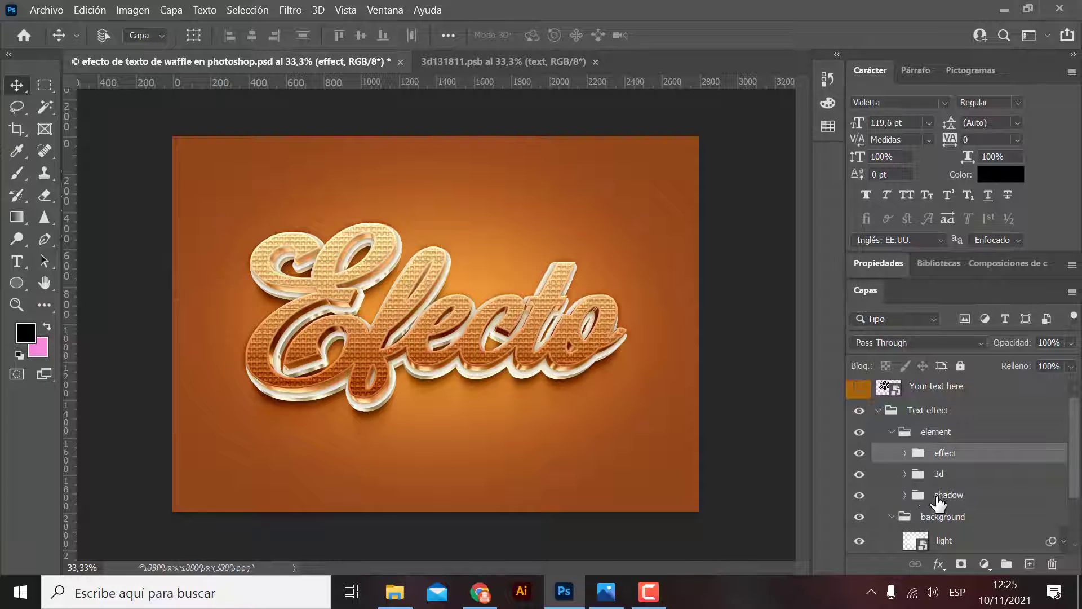
{"action": "left_click", "coordinate": [859, 495]}
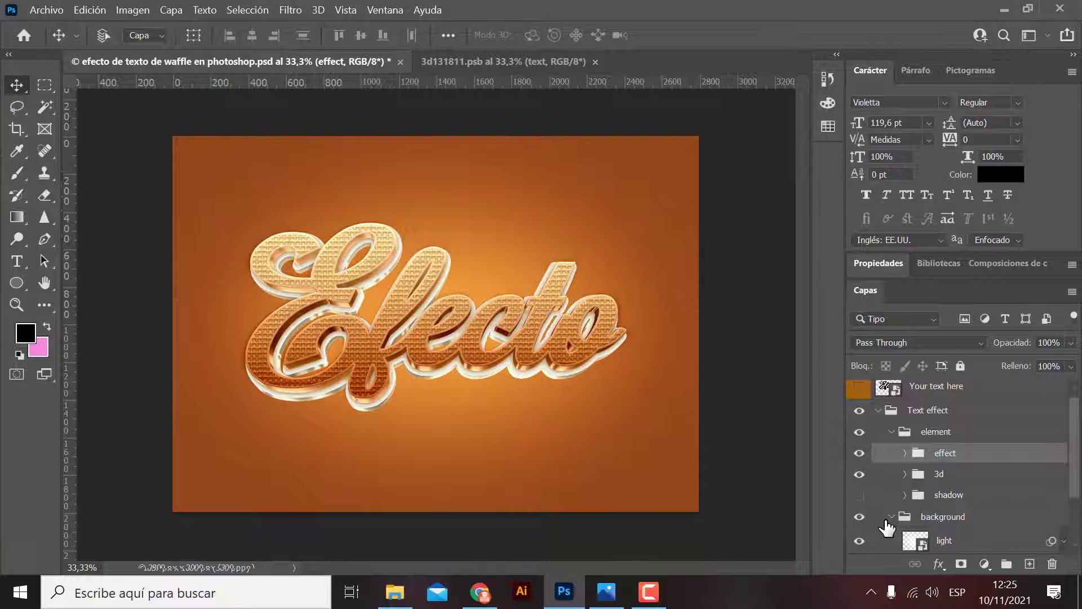
{"action": "left_click", "coordinate": [859, 495]}
{"action": "left_click", "coordinate": [889, 517]}
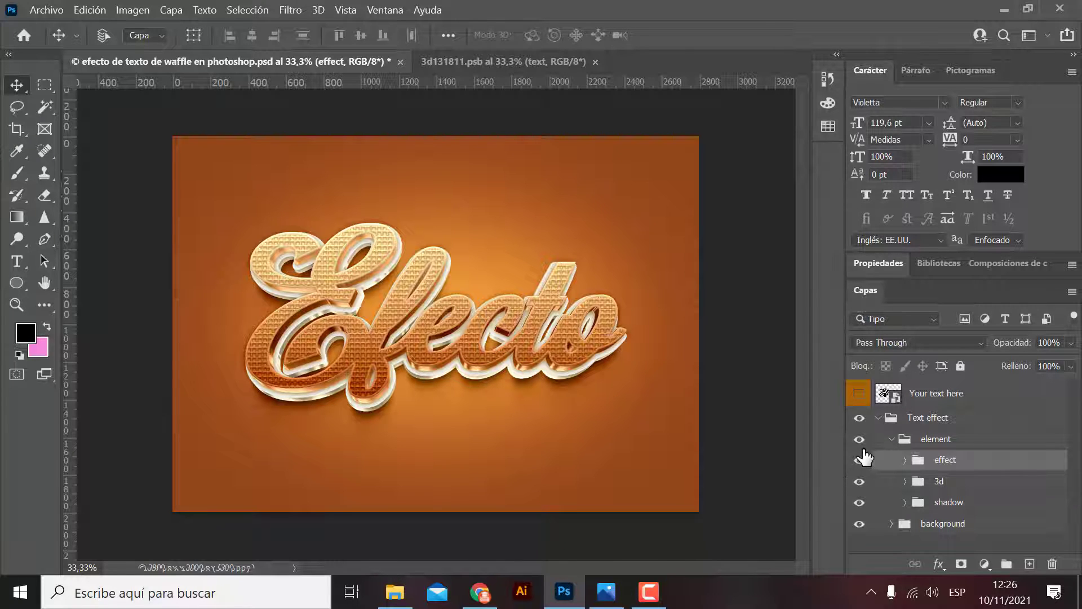
Collapse the element group and toggle the background group off and back on
{"action": "left_click", "coordinate": [891, 439]}
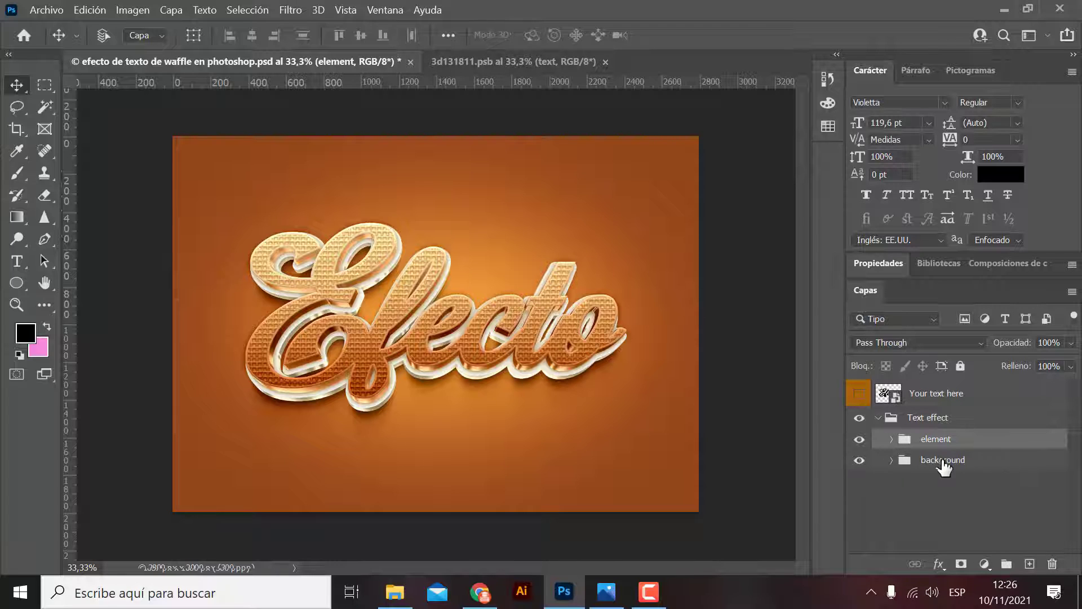
{"action": "left_click", "coordinate": [859, 459]}
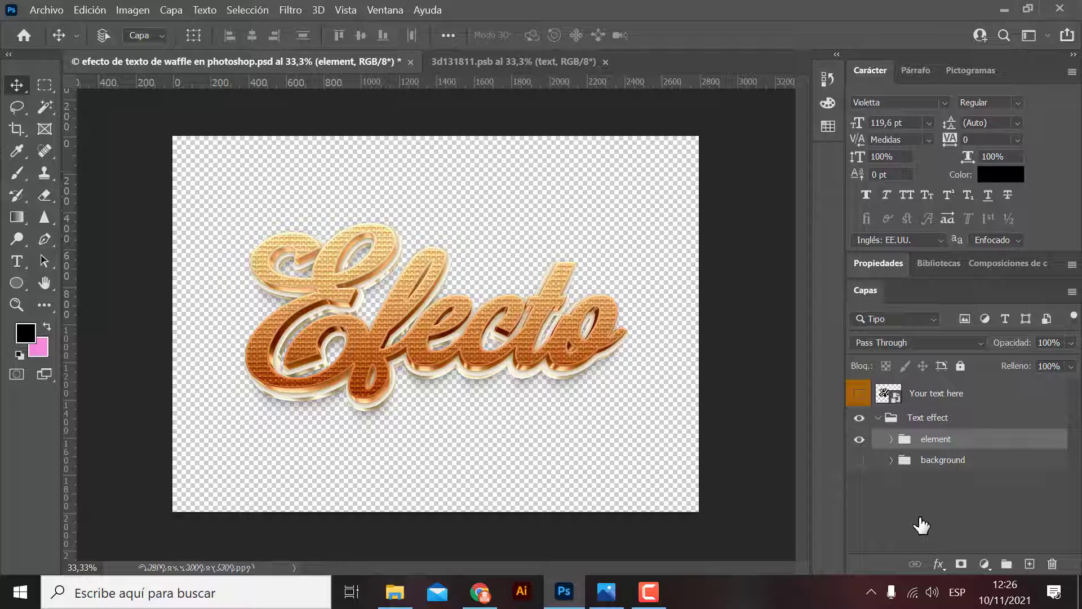
{"action": "left_click", "coordinate": [859, 460]}
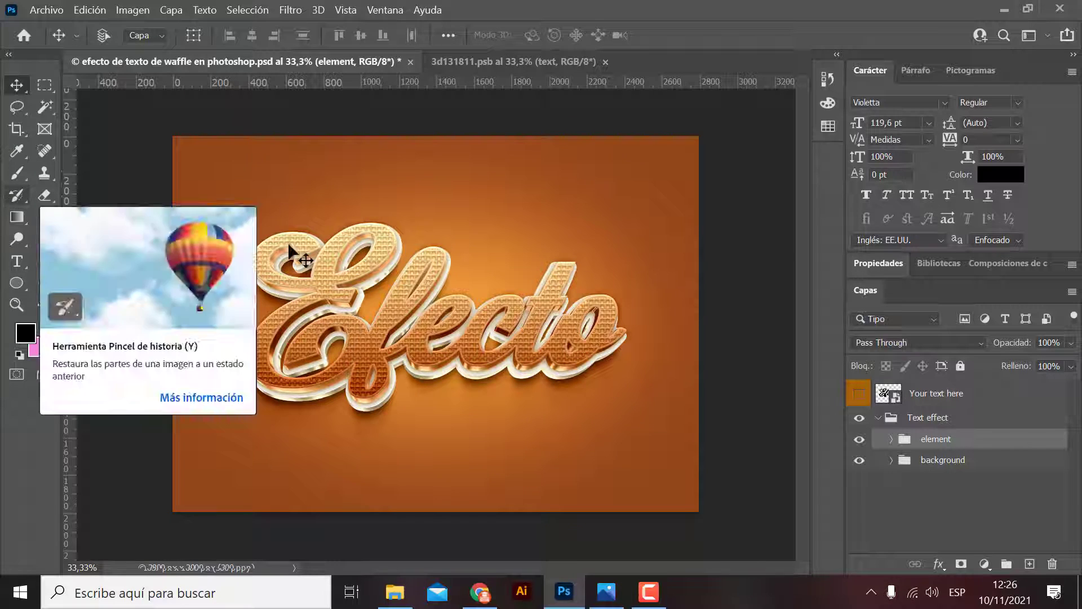
{"action": "key", "text": "ctrl+plus"}
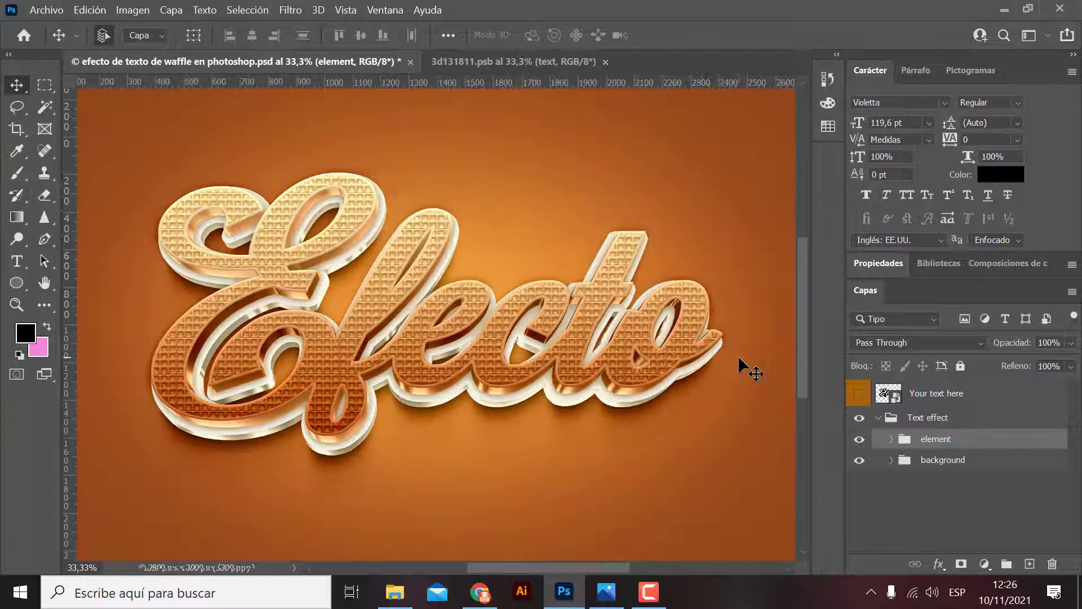